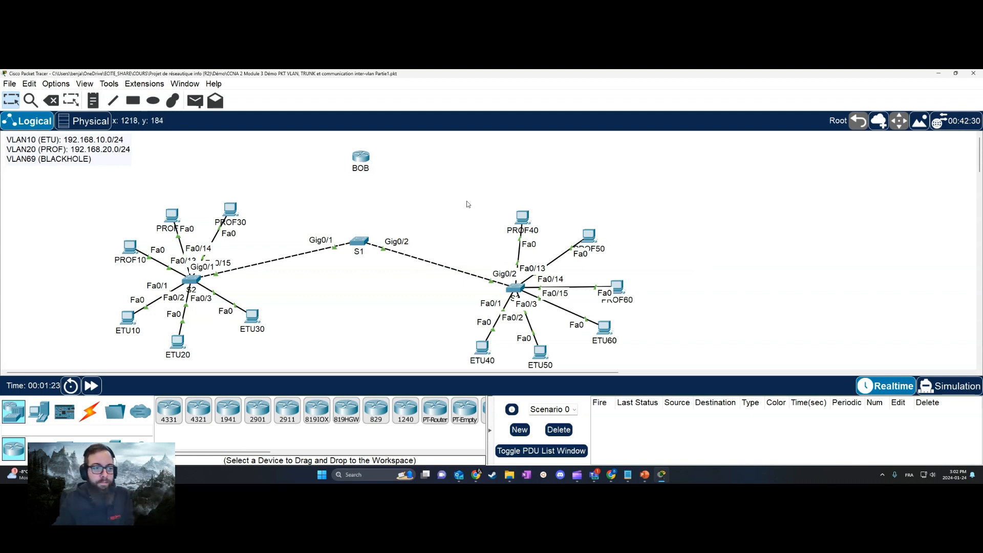
- Open router BOB's command line and enter global configuration mode from privileged mode
{"action": "left_click", "coordinate": [359, 158]}
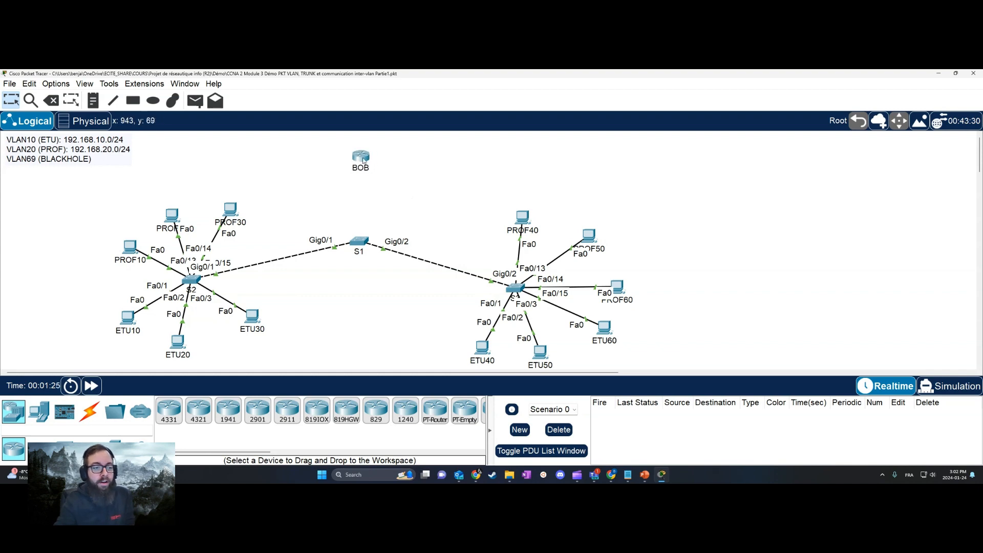
{"action": "left_click", "coordinate": [467, 118]}
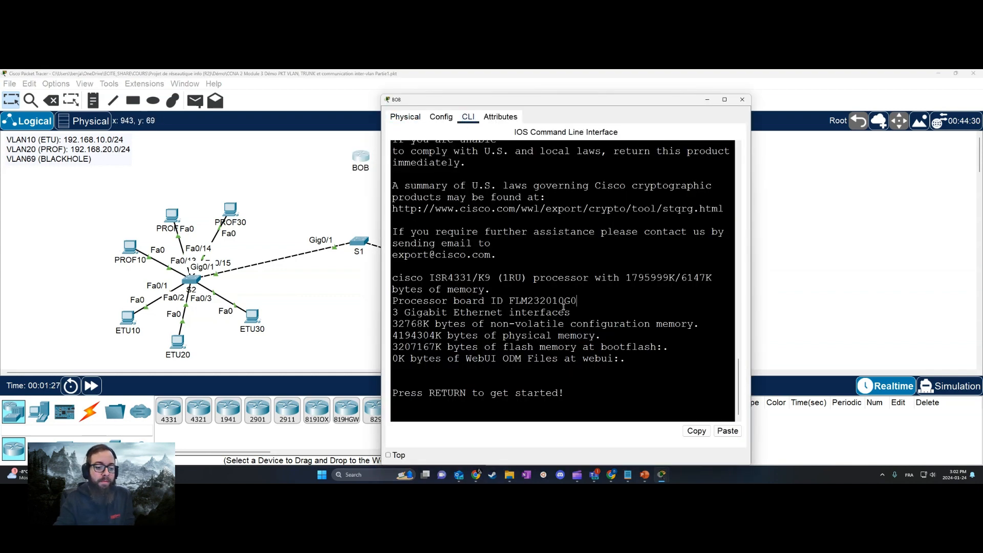
{"action": "key", "text": "Return"}
{"action": "key", "text": "Return"}
{"action": "key", "text": "Return"}
{"action": "type", "text": "en"}
{"action": "key", "text": "Return"}
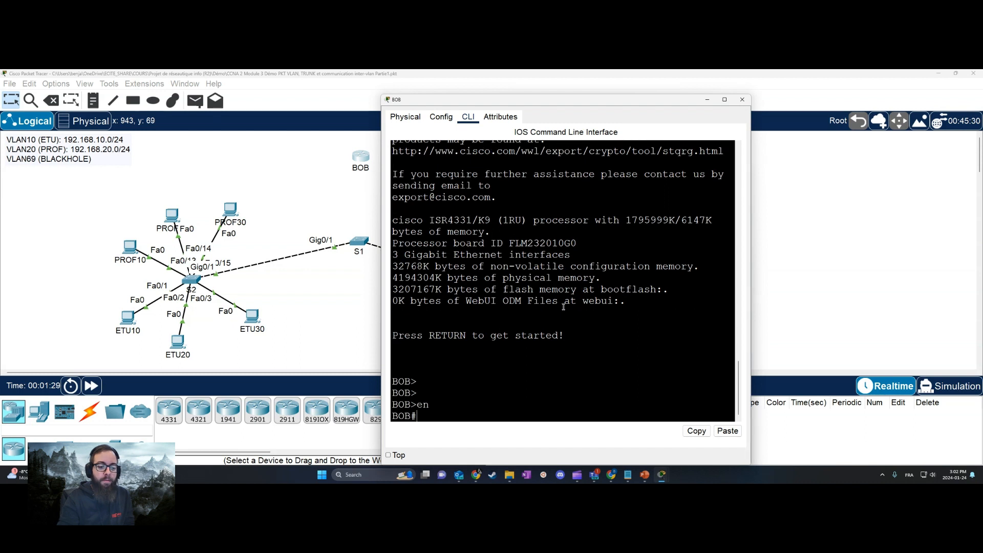
{"action": "type", "text": "conf t"}
{"action": "key", "text": "Return"}
- Assign 192.168.10.1 with mask 255.255.255.0 to BOB's interface g0/0/0 and enable the interface
{"action": "type", "text": "int"}
{"action": "key", "text": "Tab"}
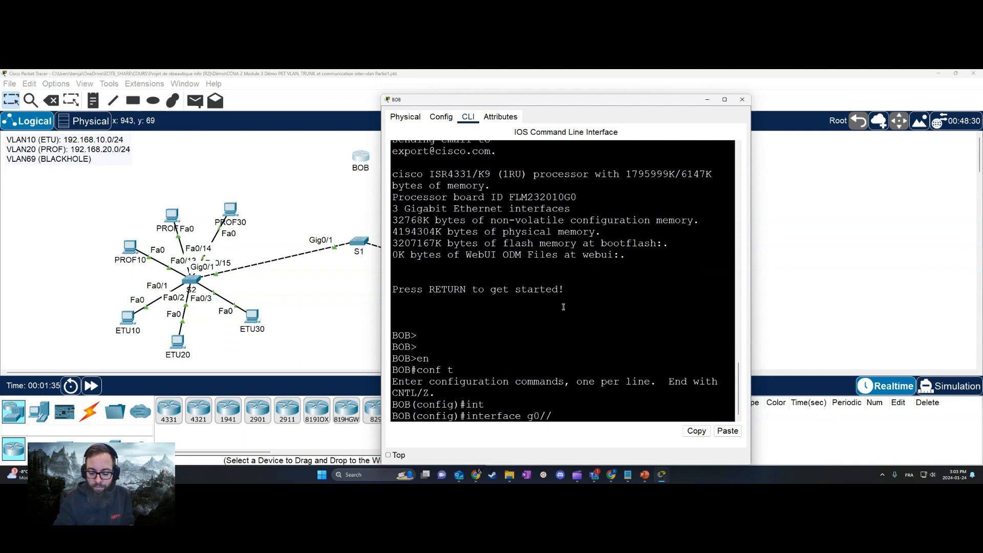
{"action": "key", "text": "Return"}
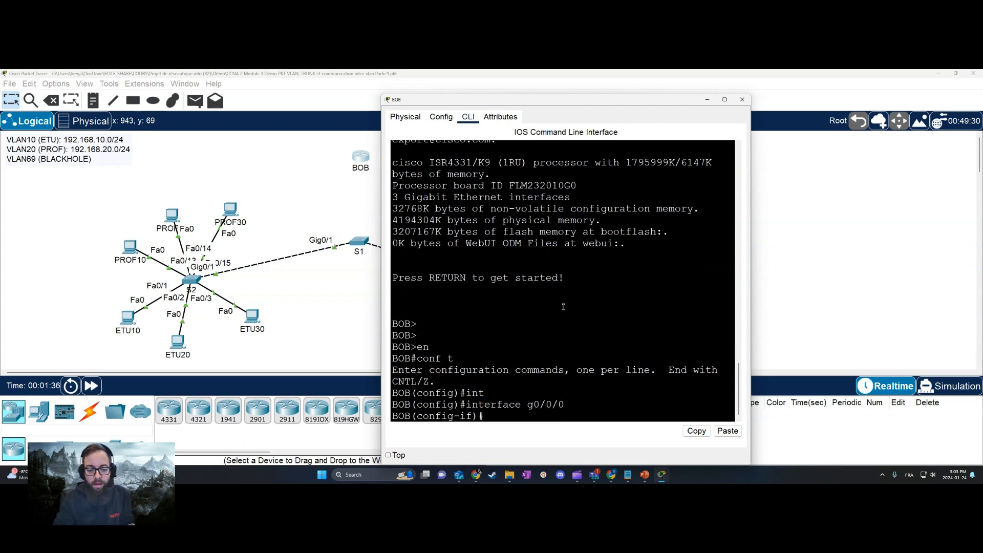
{"action": "type", "text": "i"}
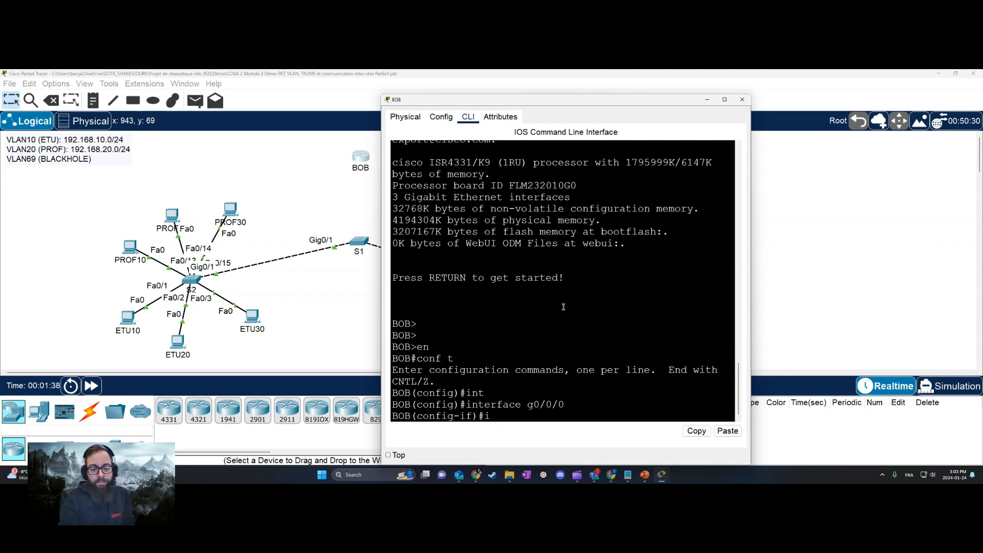
{"action": "type", "text": "p ad"}
{"action": "key", "text": "Tab"}
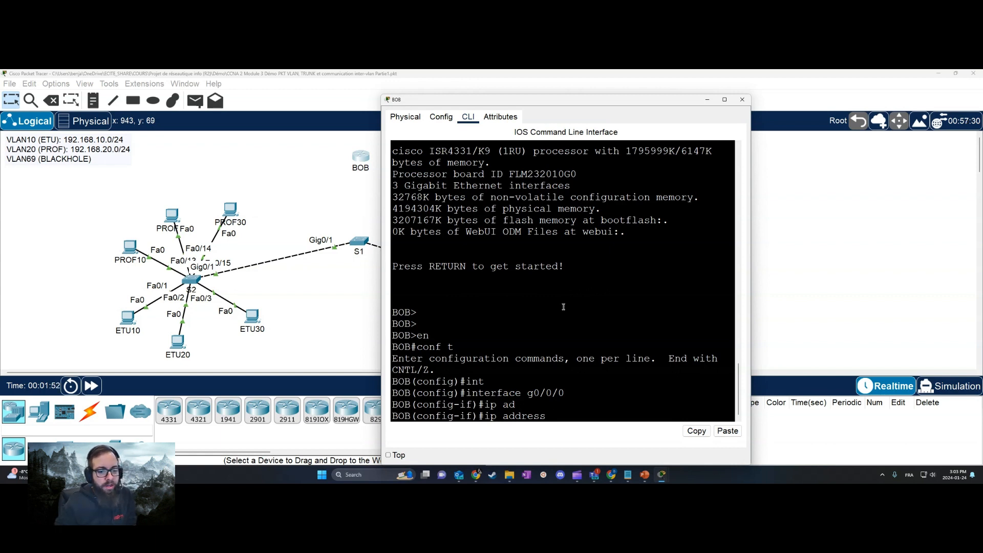
{"action": "type", "text": ".168.10.1 255."}
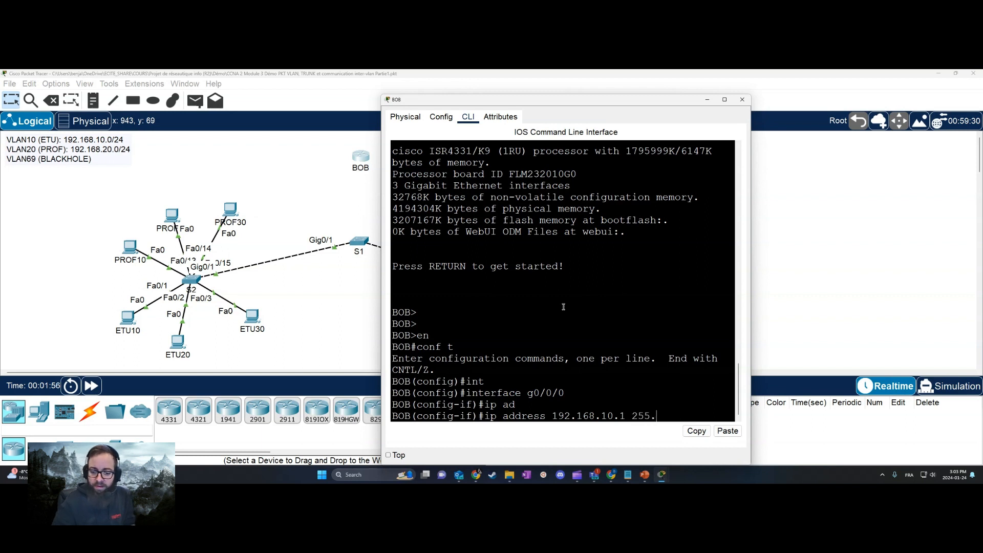
{"action": "type", "text": "255.255.0"}
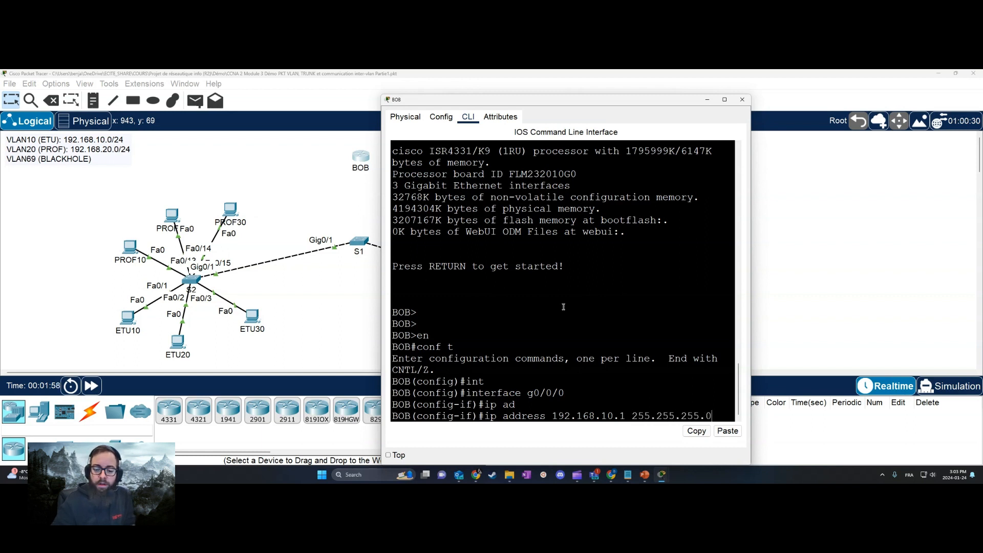
{"action": "key", "text": "Return"}
{"action": "type", "text": "no shj"}
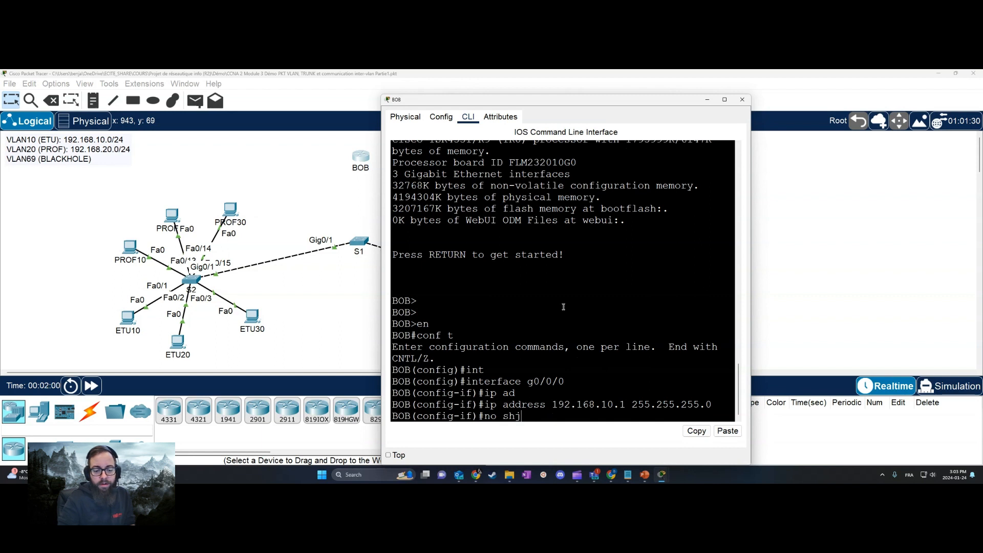
{"action": "key", "text": "BackSpace"}
{"action": "key", "text": "Return"}
- Assign 192.168.20.1 with mask 255.255.255.0 to BOB's interface g0/0/1 and enable the interface
{"action": "type", "text": "int"}
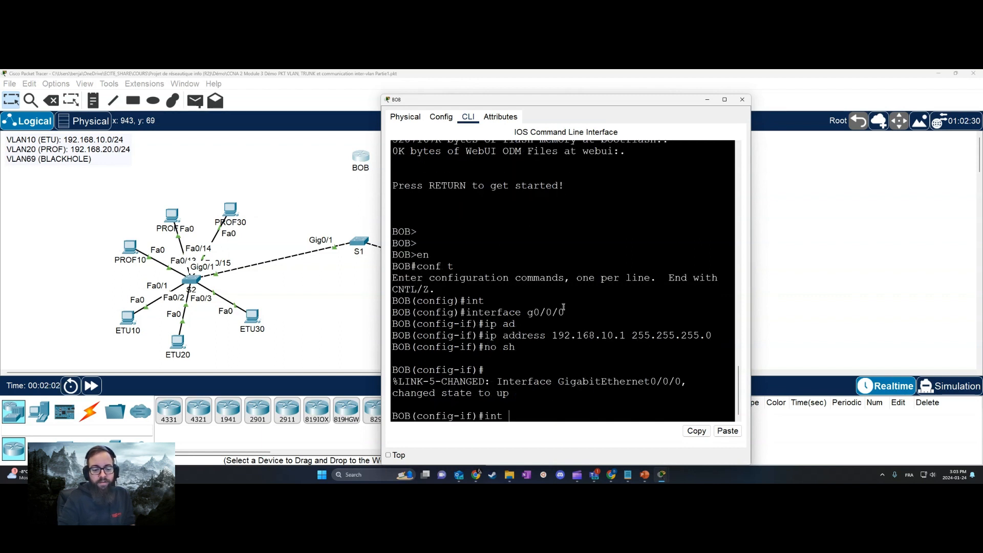
{"action": "type", "text": " g0/0/0"}
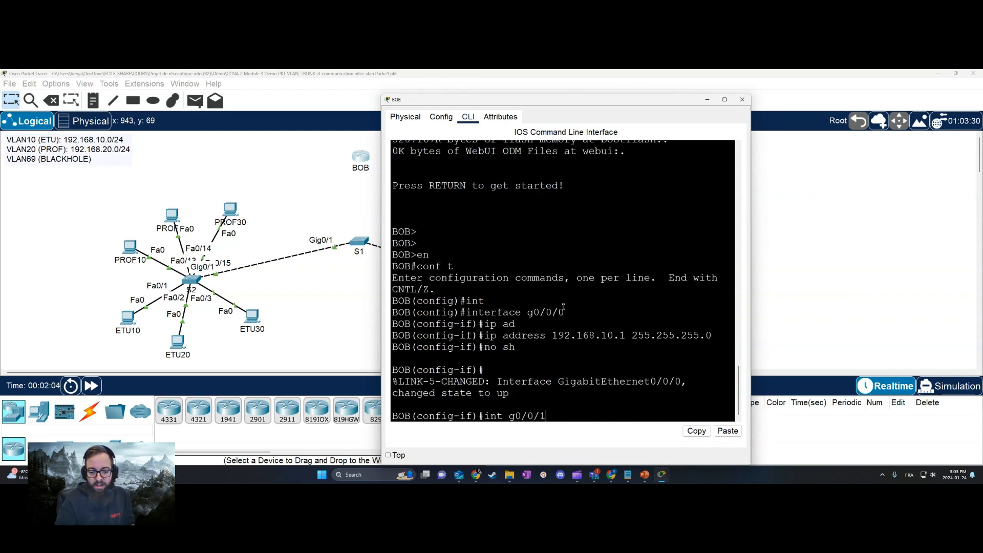
{"action": "key", "text": "Return"}
{"action": "key", "text": "Up"}
{"action": "key", "text": "Up"}
{"action": "key", "text": "Up"}
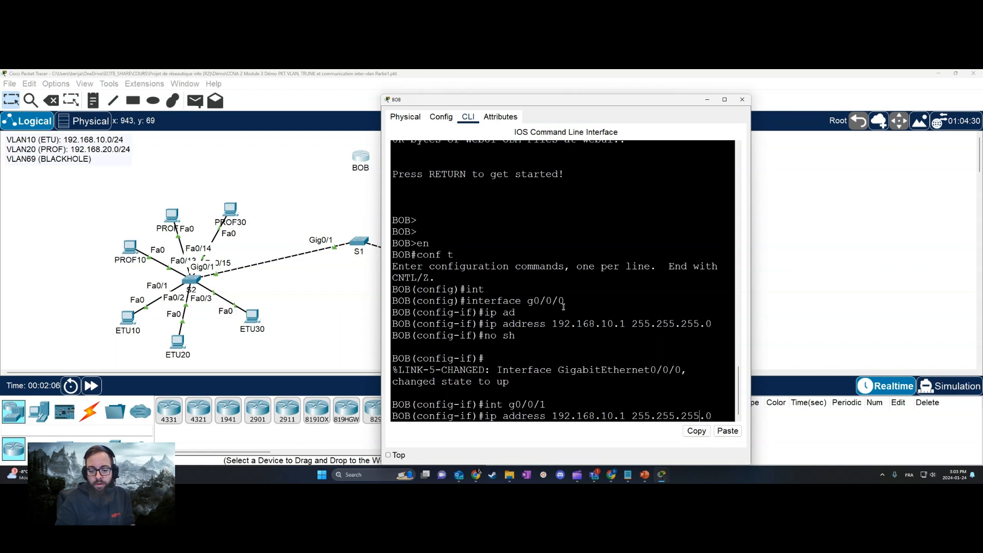
{"action": "key", "text": "BackSpace"}
{"action": "type", "text": "2"}
{"action": "key", "text": "Return"}
{"action": "key", "text": "Up"}
{"action": "key", "text": "Up"}
{"action": "key", "text": "Up"}
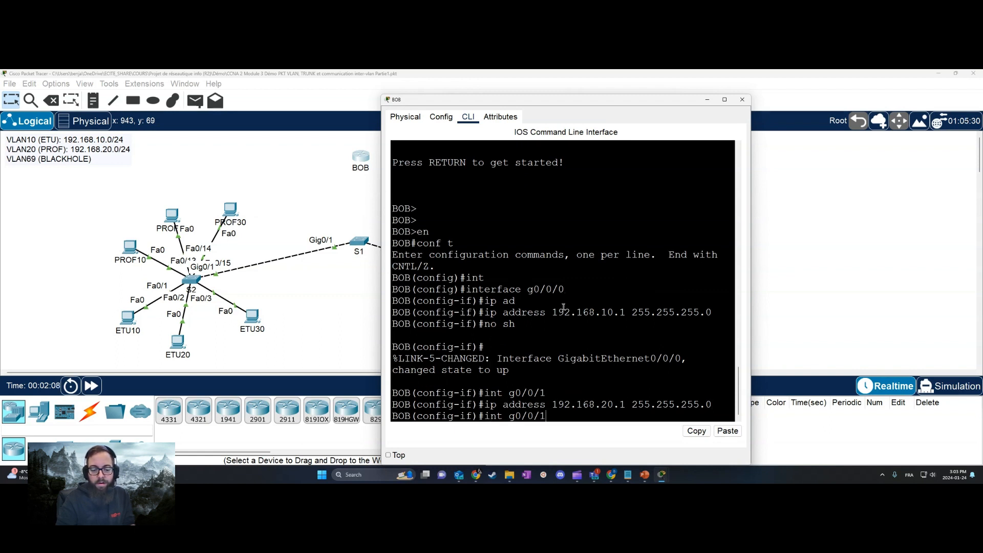
{"action": "key", "text": "Return"}
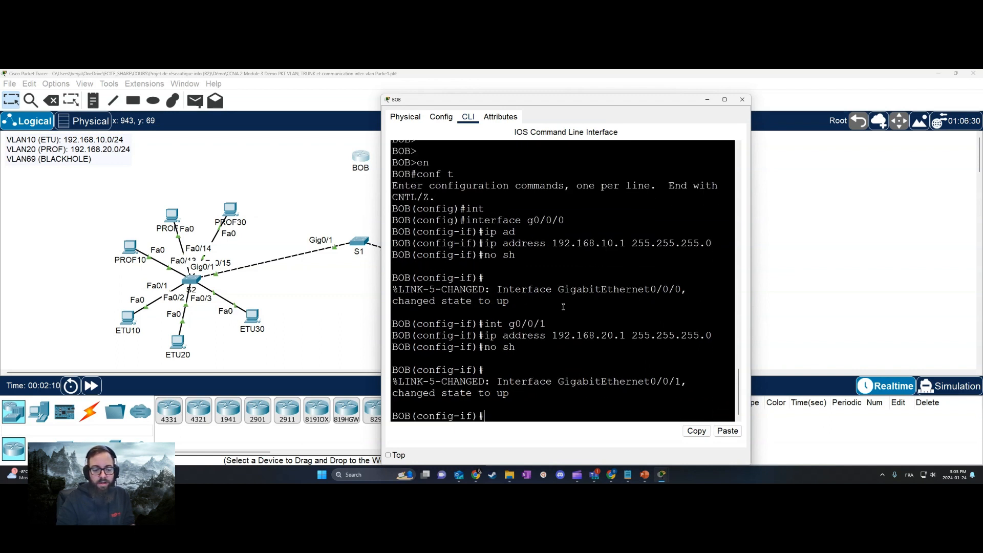
- Leave configuration mode on BOB, save its configuration to memory with wr mem, and close the router window
{"action": "type", "text": "end"}
{"action": "key", "text": "Return"}
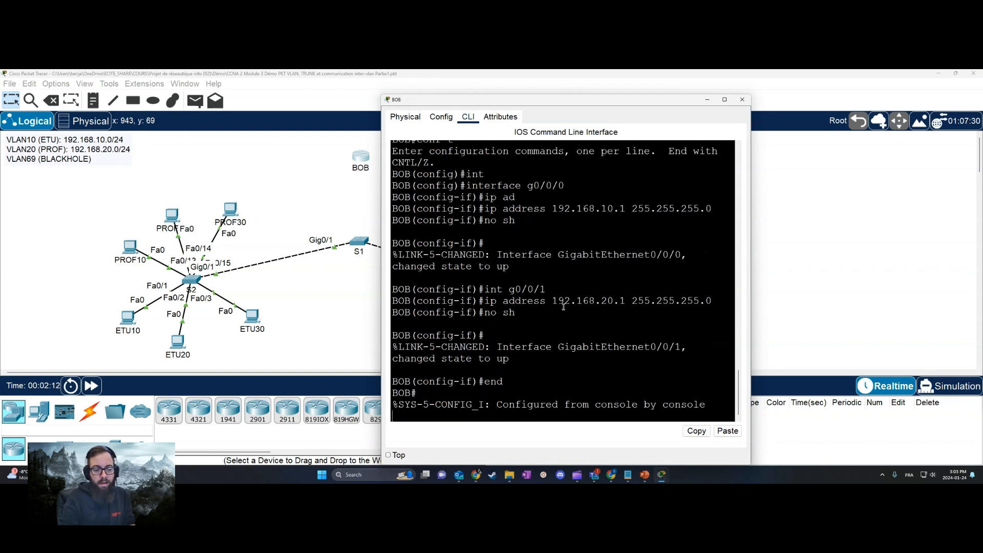
{"action": "key", "text": "Return"}
{"action": "key", "text": "Return"}
{"action": "key", "text": "Return"}
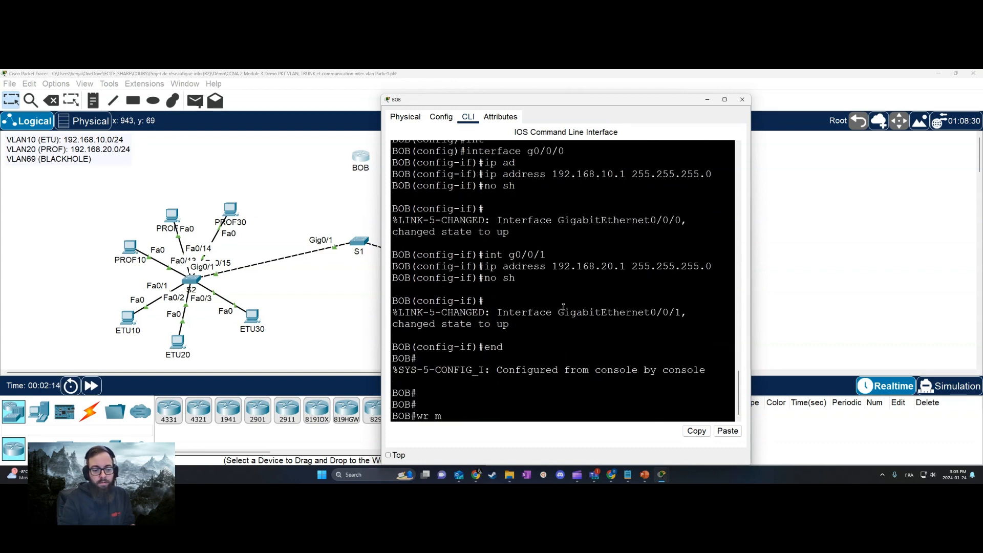
{"action": "type", "text": "wr me"}
{"action": "key", "text": "Return"}
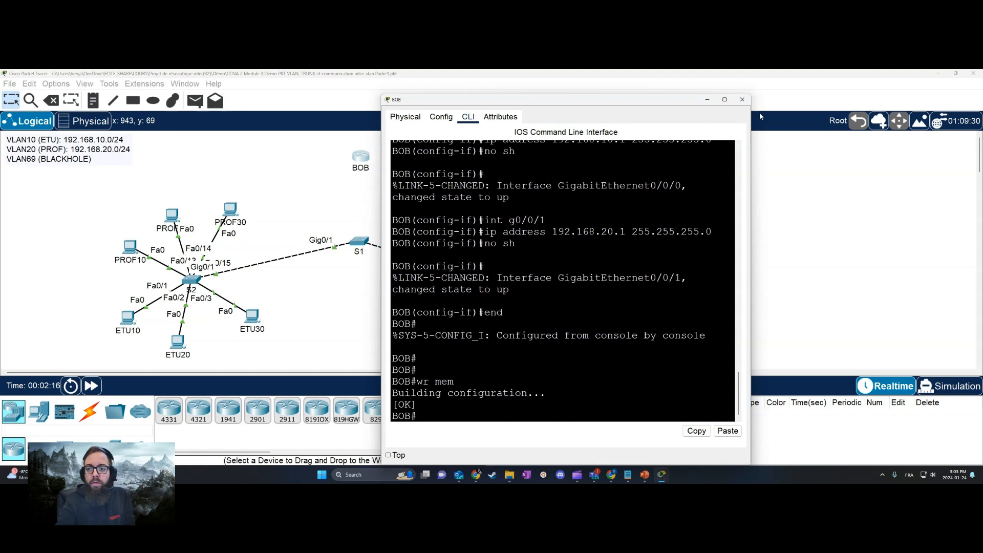
{"action": "left_click", "coordinate": [742, 99]}
- Connect S1's FastEthernet0/1 to BOB's GigabitEthernet0/0/0 with a copper straight-through cable
{"action": "left_click", "coordinate": [90, 411]}
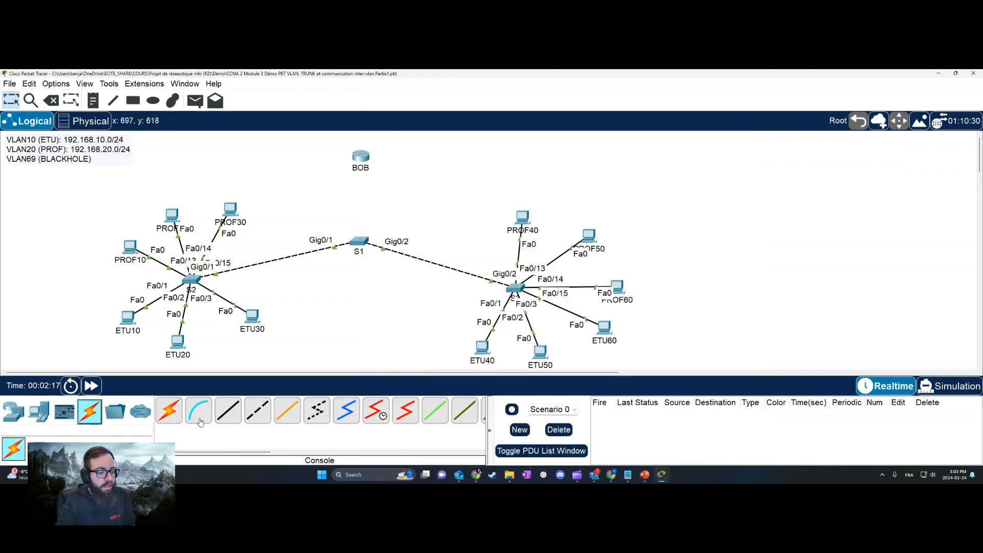
{"action": "left_click", "coordinate": [228, 411]}
{"action": "left_click", "coordinate": [358, 240]}
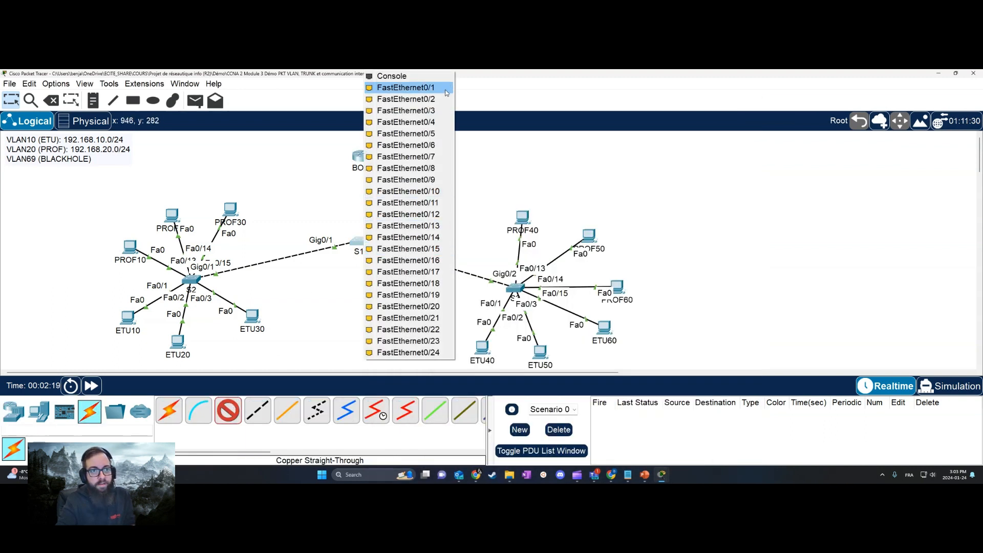
{"action": "left_click", "coordinate": [389, 88]}
{"action": "left_click", "coordinate": [360, 154]}
{"action": "left_click", "coordinate": [406, 193]}
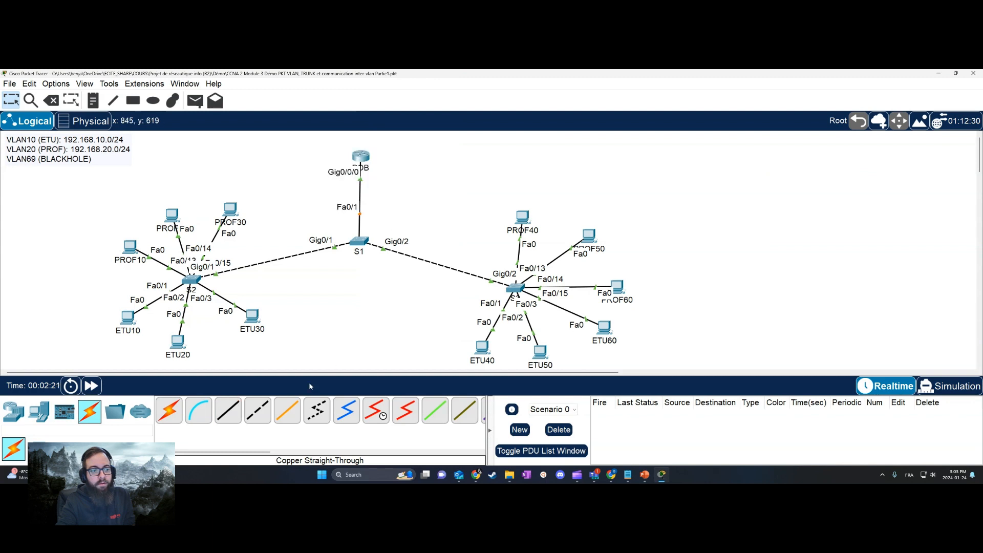
- Connect S1's FastEthernet0/2 to BOB's GigabitEthernet0/0/1 with a copper straight-through cable
{"action": "left_click", "coordinate": [228, 411]}
{"action": "left_click", "coordinate": [359, 241]}
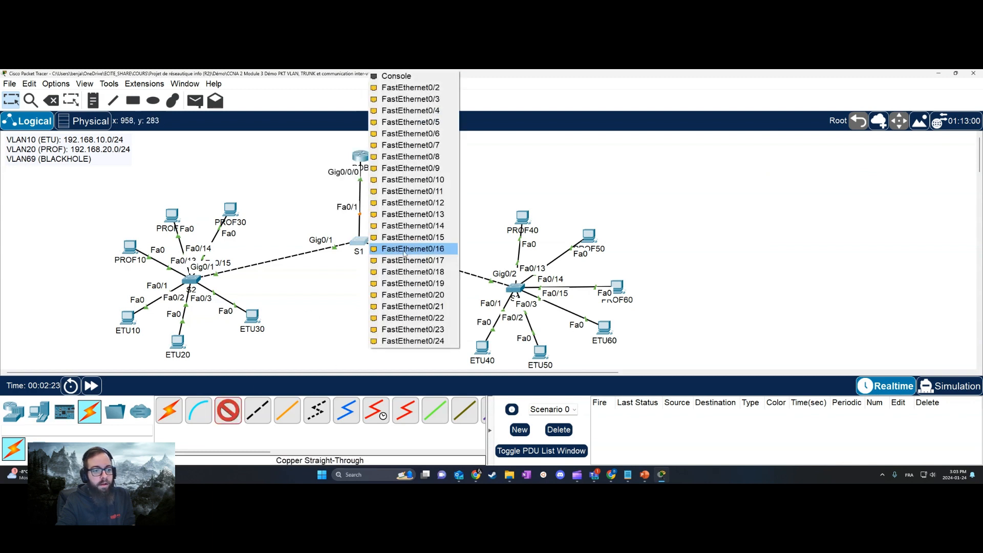
{"action": "left_click", "coordinate": [442, 89]}
{"action": "left_click", "coordinate": [361, 157]}
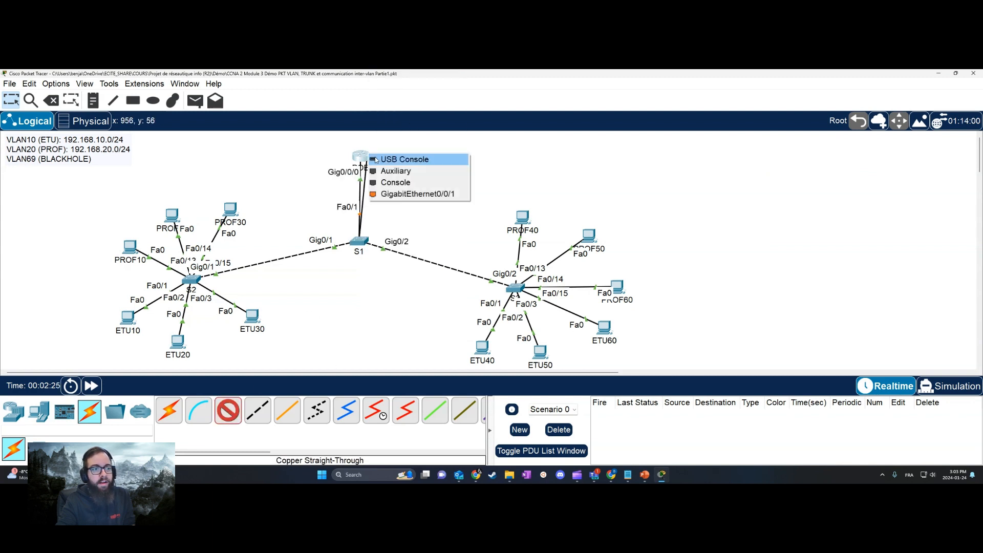
{"action": "left_click", "coordinate": [409, 194]}
- Open switch S1's command line and enter global configuration mode from privileged mode
{"action": "left_click", "coordinate": [366, 243]}
{"action": "left_click", "coordinate": [468, 117]}
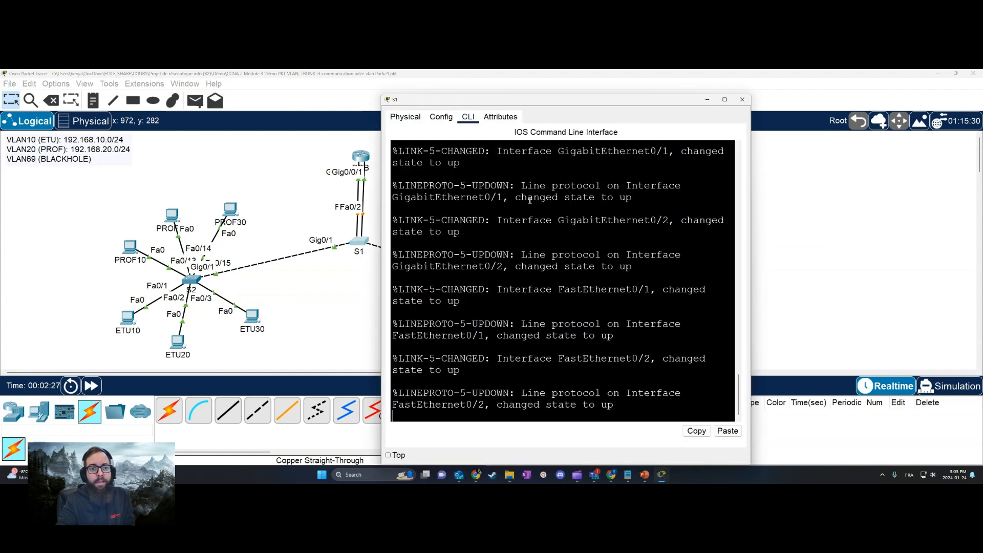
{"action": "key", "text": "Return"}
{"action": "key", "text": "Return"}
{"action": "type", "text": "en"}
{"action": "key", "text": "Return"}
{"action": "type", "text": "conf t"}
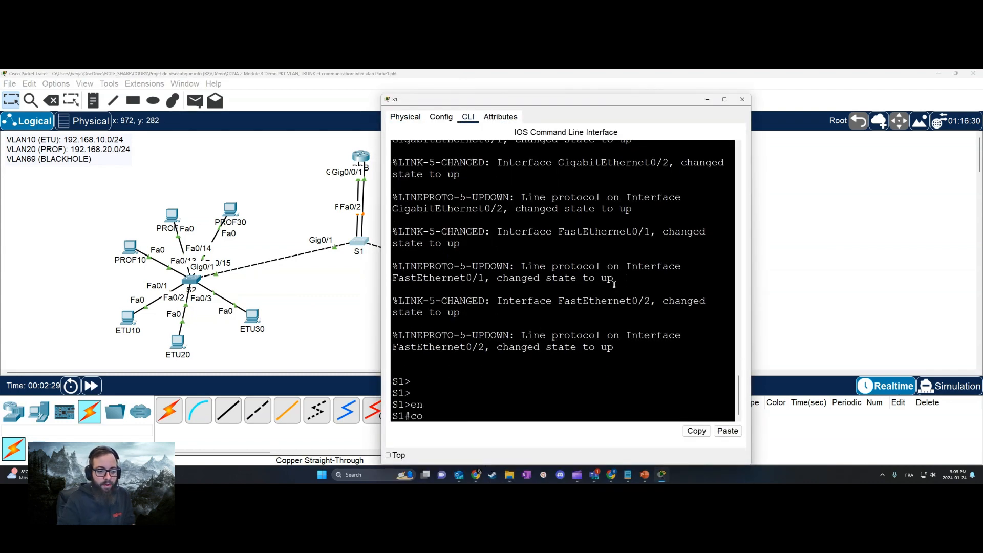
{"action": "key", "text": "Return"}
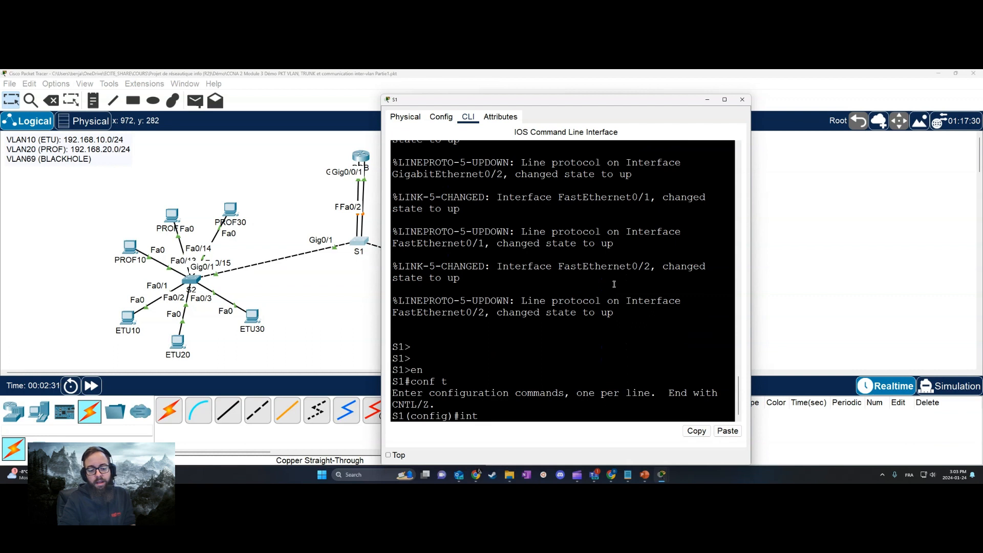
- Set S1's interface f0/1 to access mode and assign it to VLAN 10
{"action": "type", "text": "int"}
{"action": "key", "text": "BackSpace"}
{"action": "key", "text": "BackSpace"}
{"action": "type", "text": "nt g"}
{"action": "key", "text": "BackSpace"}
{"action": "type", "text": "f0/1"}
{"action": "key", "text": "Return"}
{"action": "type", "text": "sw"}
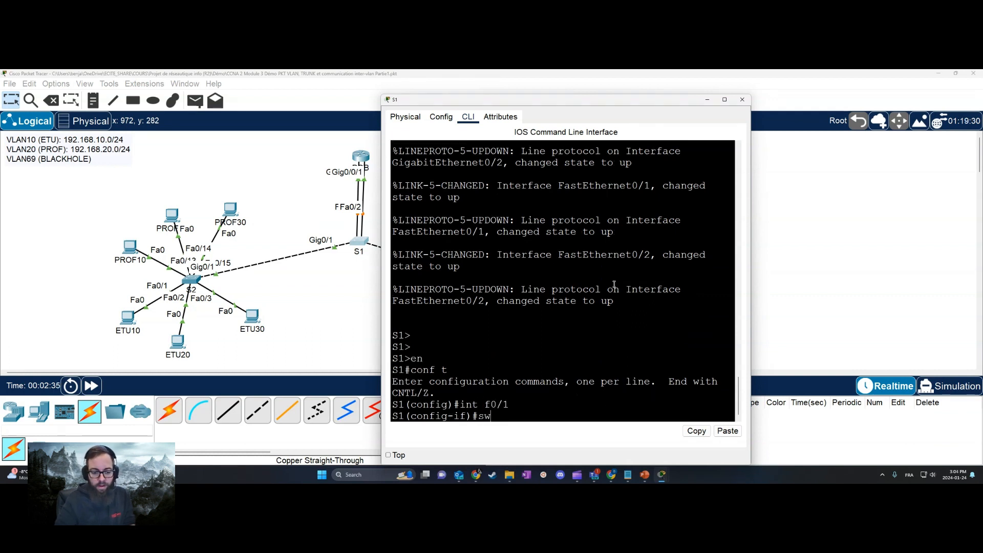
{"action": "type", "text": " mo acc"}
{"action": "key", "text": "Return"}
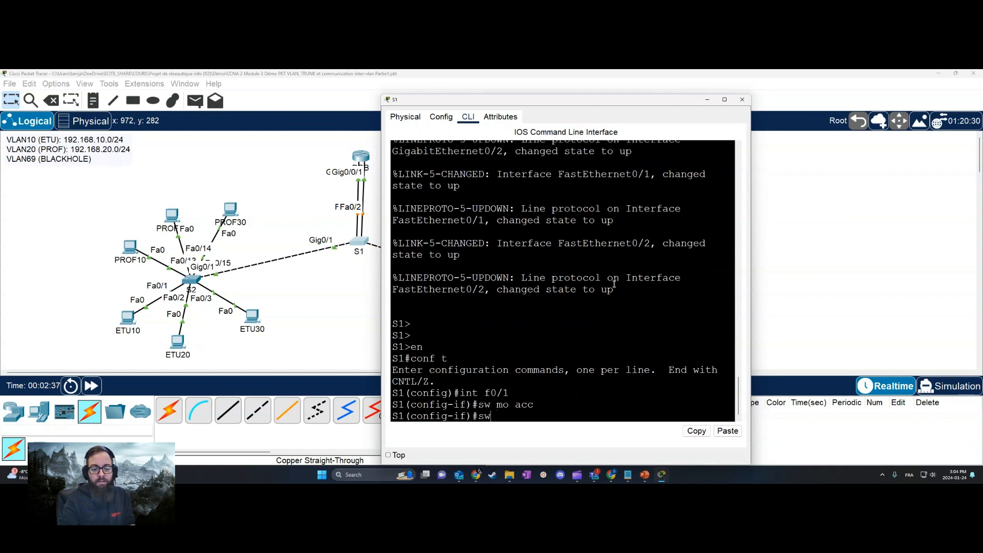
{"action": "key", "text": "Return"}
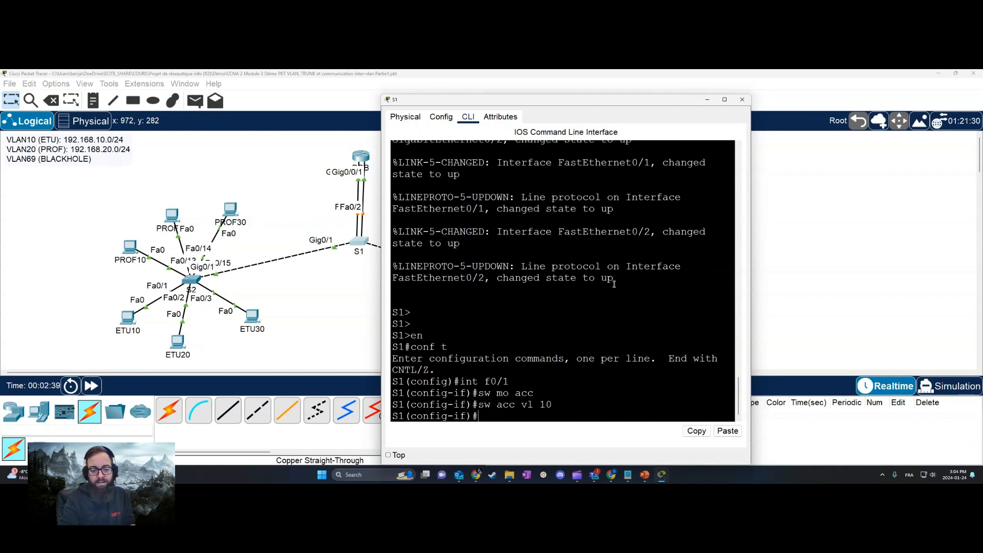
- Set S1's interface f0/2 to access mode and assign it to VLAN 20
{"action": "type", "text": "int f0/2"}
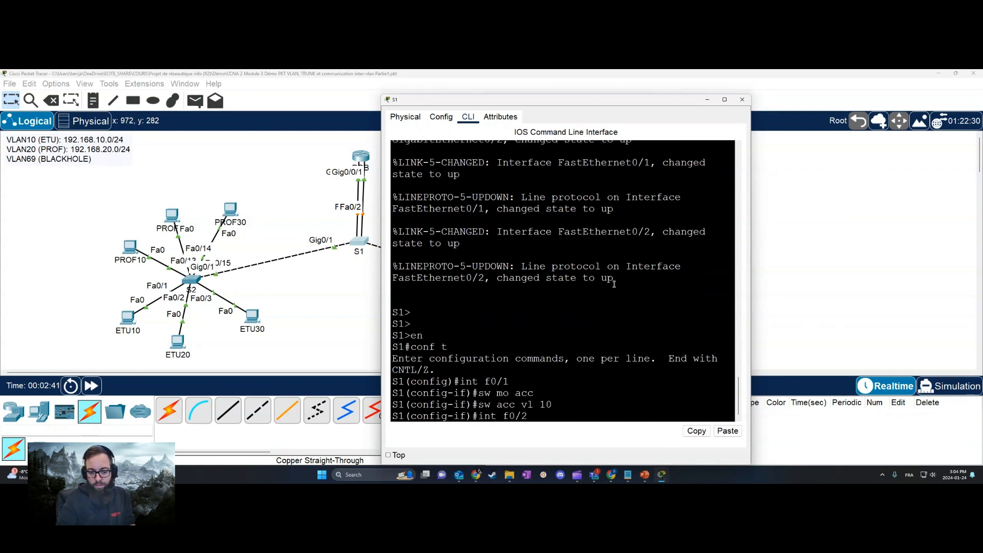
{"action": "key", "text": "Return"}
{"action": "type", "text": "sw mo acc"}
{"action": "key", "text": "Return"}
{"action": "type", "text": "s"}
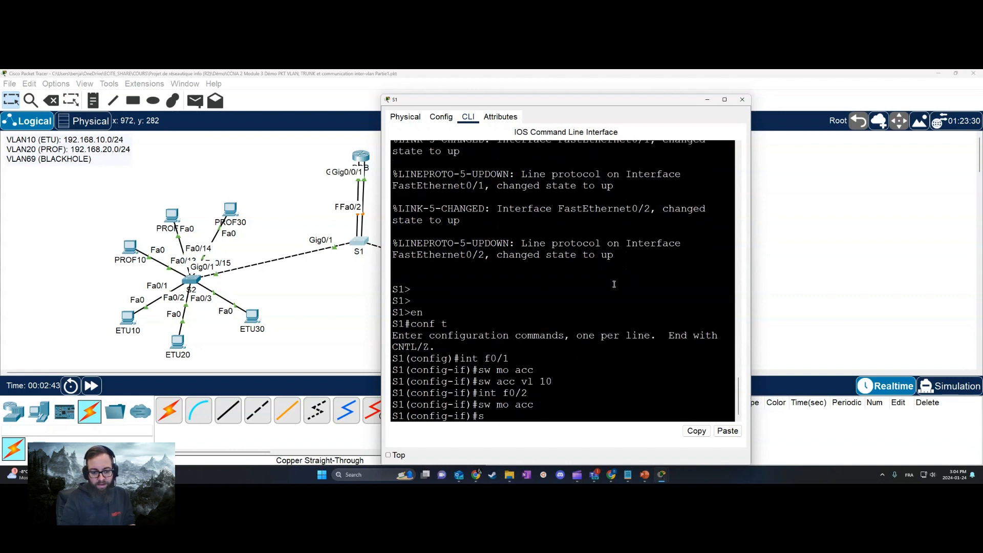
{"action": "type", "text": "w acc vl 20"}
{"action": "key", "text": "Return"}
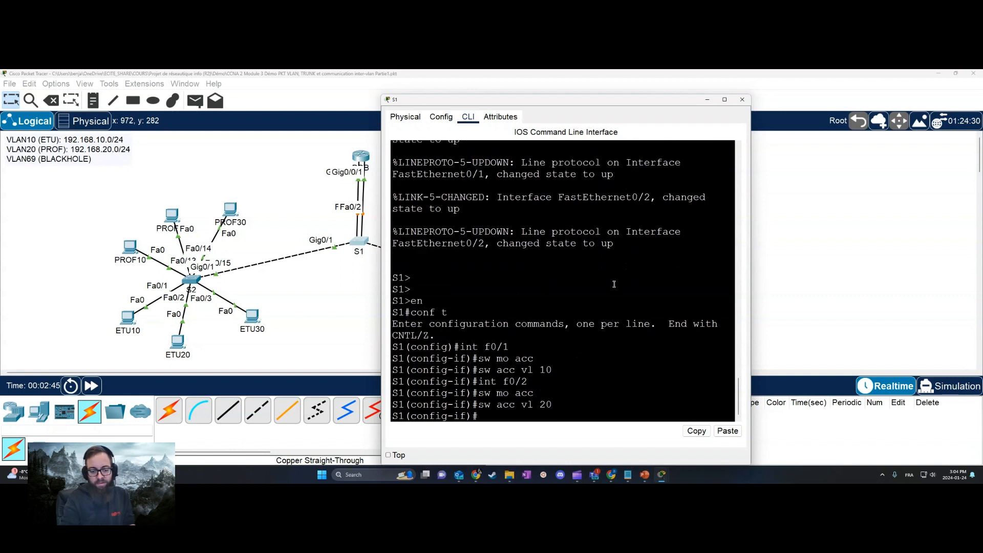
- Leave configuration mode on S1, save its configuration to memory with wr mem, and close the switch window
{"action": "type", "text": "end"}
{"action": "key", "text": "Return"}
{"action": "type", "text": "wr mem"}
{"action": "key", "text": "Return"}
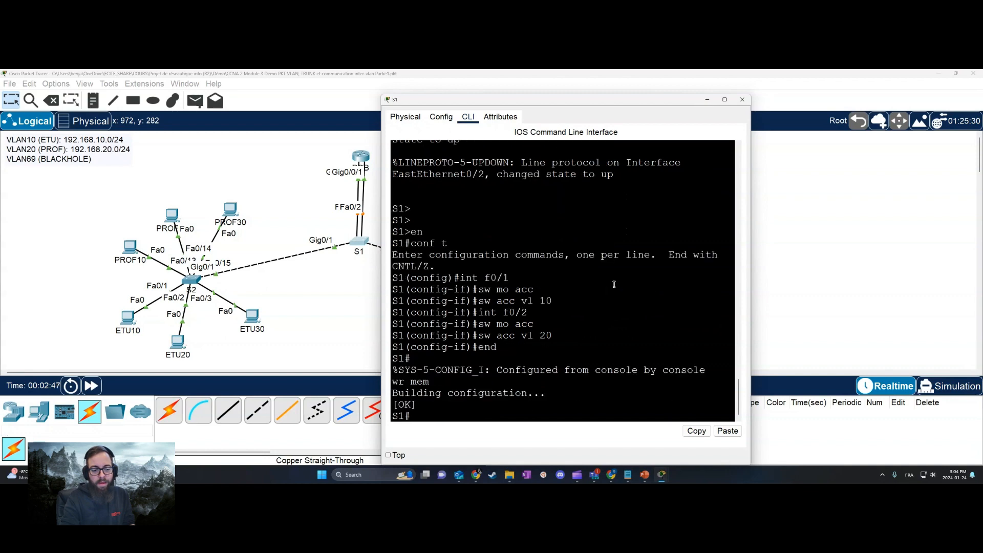
{"action": "left_click", "coordinate": [742, 99]}
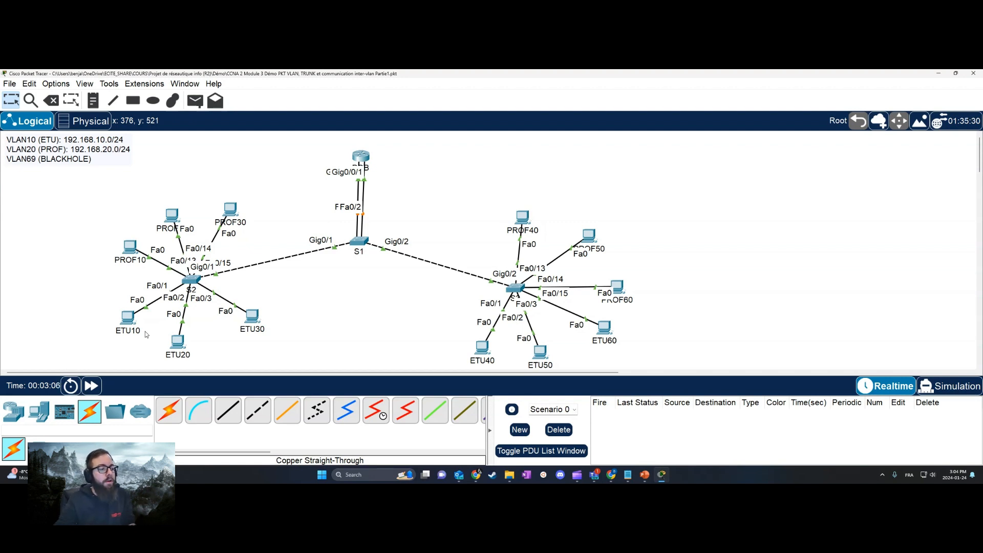
- Open PC ETU10's IP Configuration to check its IPv4 address, subnet mask and default gateway, and close the PC window
{"action": "left_click", "coordinate": [128, 317]}
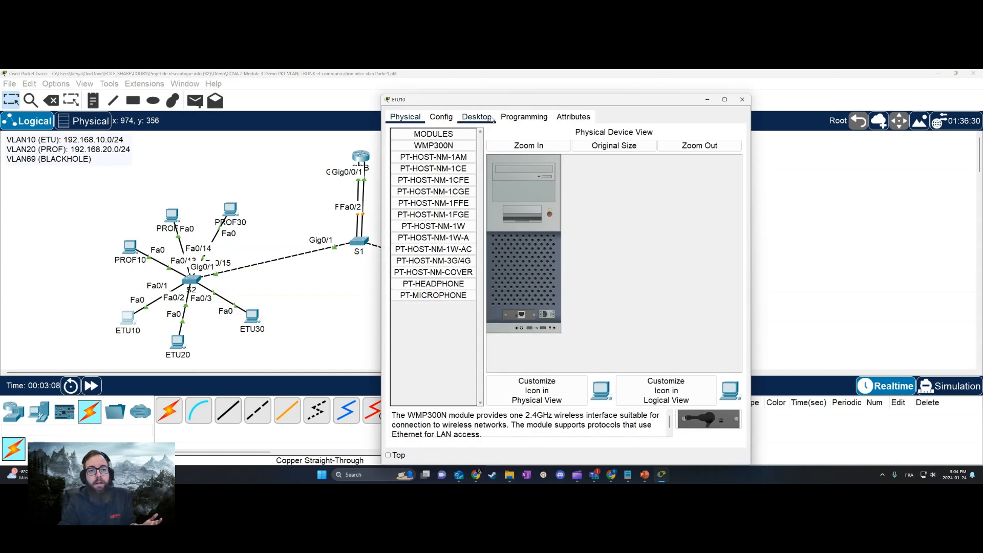
{"action": "left_click", "coordinate": [476, 117]}
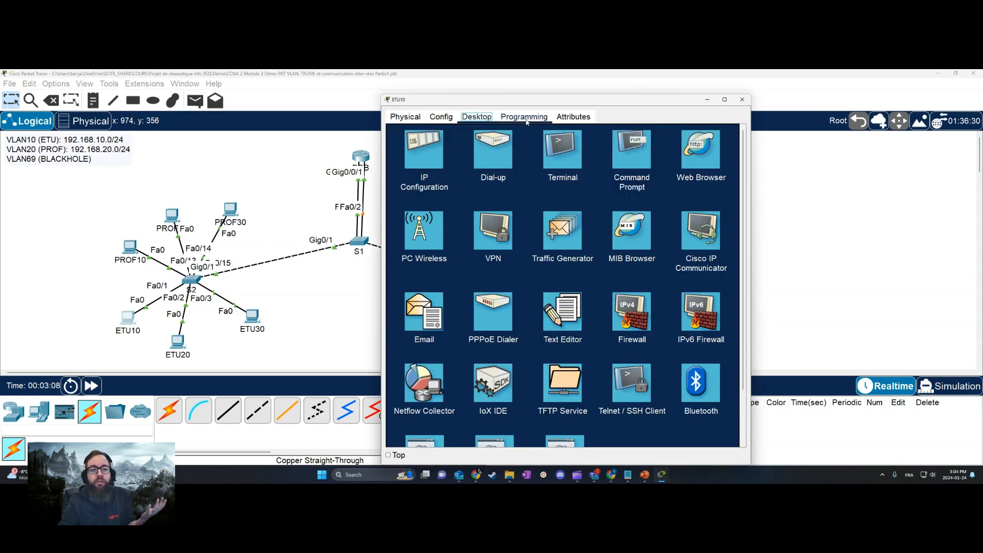
{"action": "left_click", "coordinate": [418, 156]}
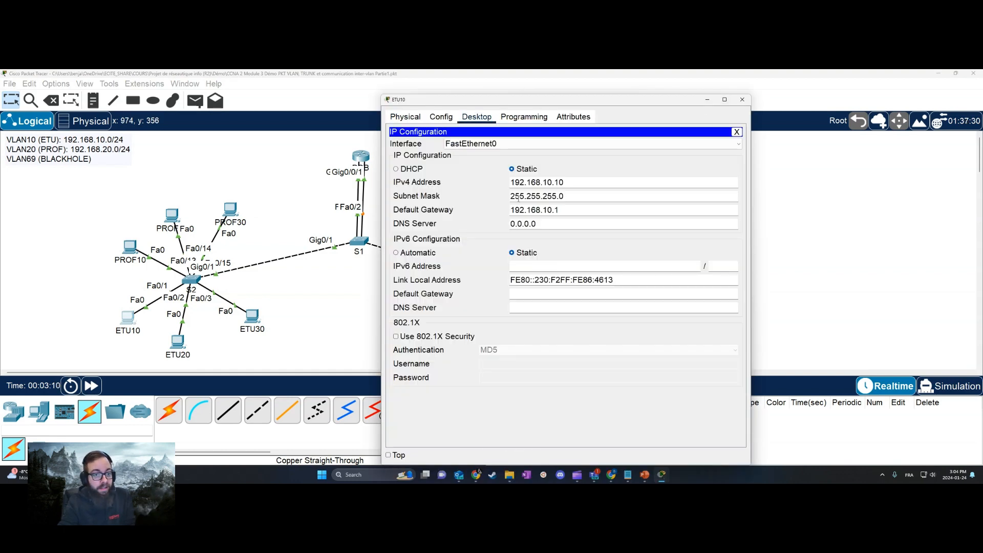
{"action": "left_click", "coordinate": [742, 99]}
- Open switch S2's command line and enter global configuration mode from privileged mode
{"action": "left_click", "coordinate": [193, 280]}
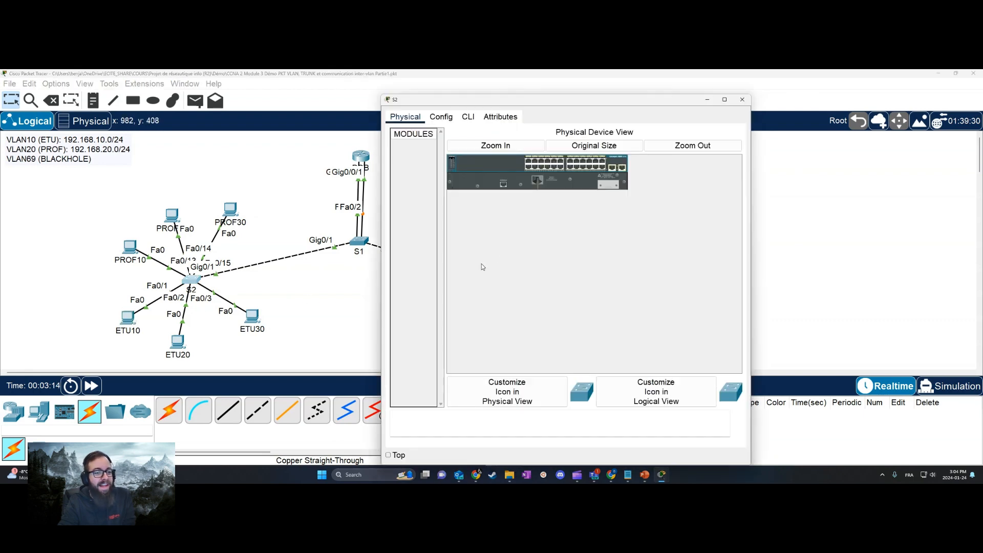
{"action": "left_click", "coordinate": [469, 119]}
{"action": "key", "text": "Return"}
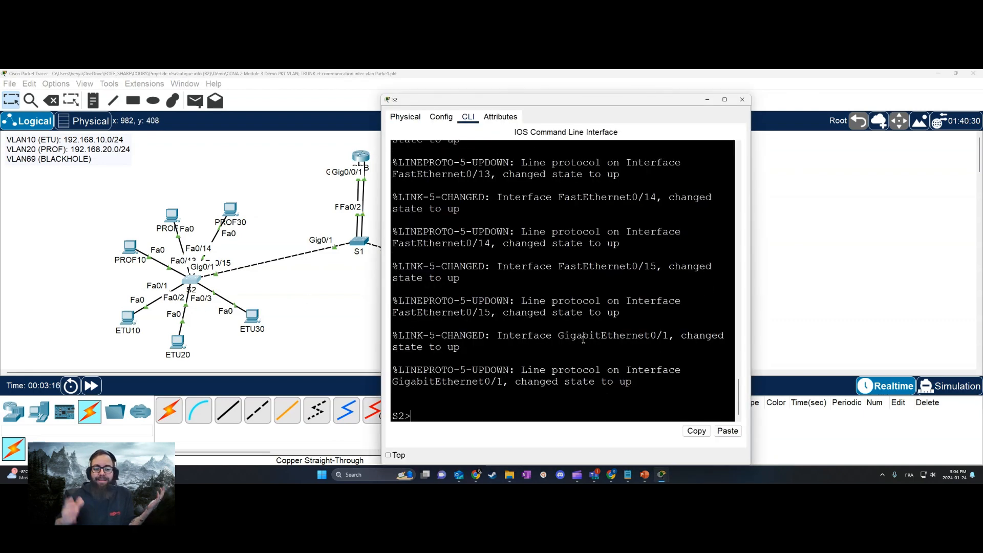
{"action": "type", "text": "en"}
{"action": "key", "text": "Return"}
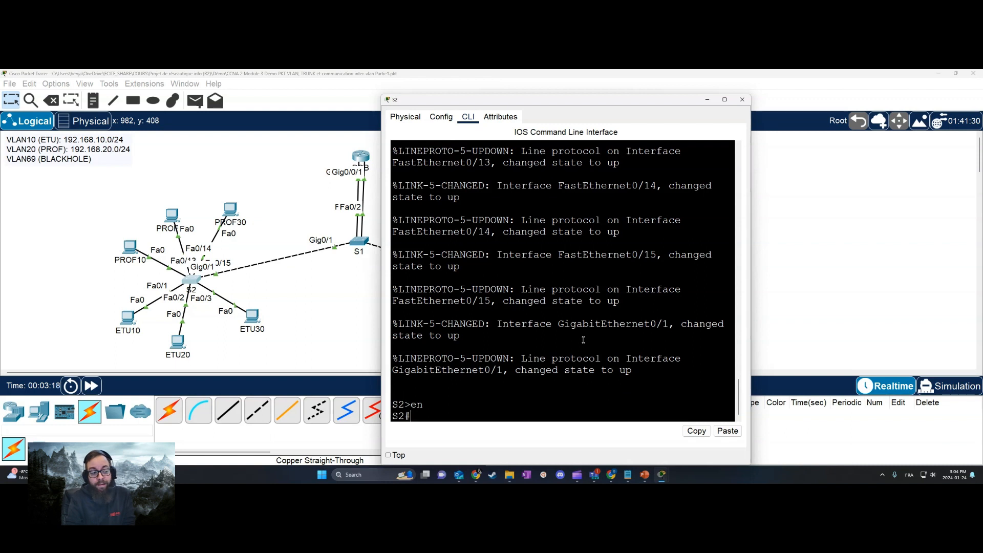
{"action": "type", "text": "conf t"}
{"action": "key", "text": "Return"}
- Assign S2's interface f0/1 to access VLAN 20 and close the switch window
{"action": "type", "text": "in"}
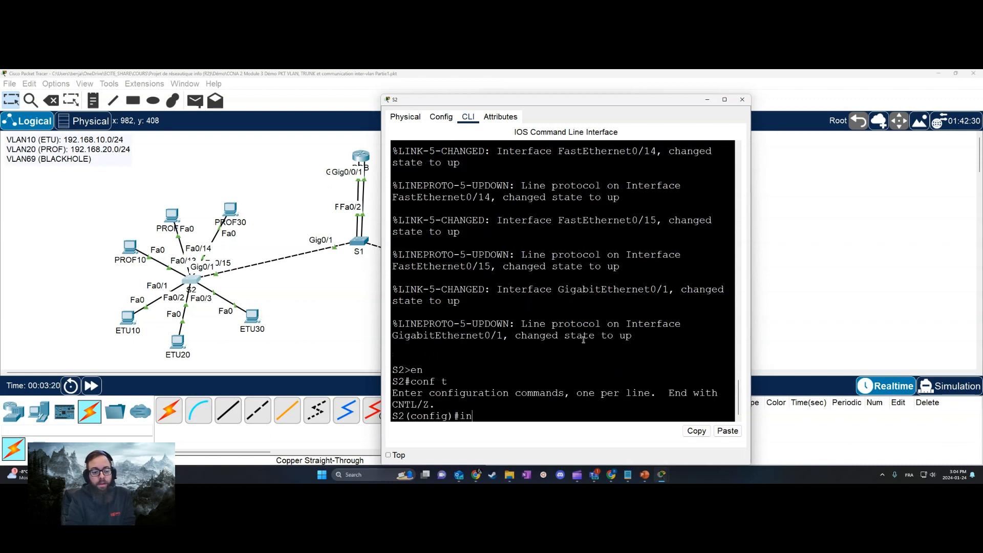
{"action": "type", "text": "t f0/1"}
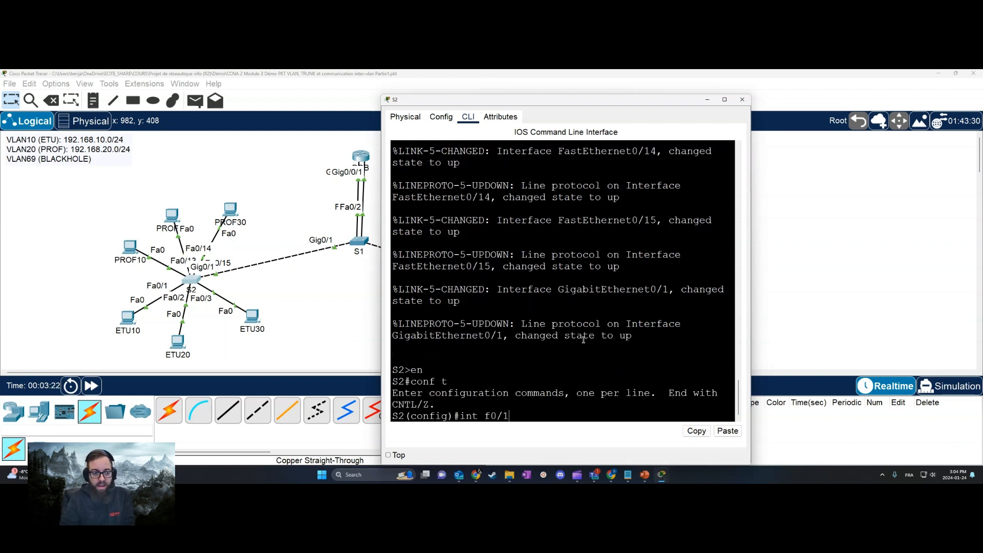
{"action": "key", "text": "Return"}
{"action": "type", "text": "sw mo"}
{"action": "type", "text": "c"}
{"action": "key", "text": "Tab"}
{"action": "type", "text": "vl"}
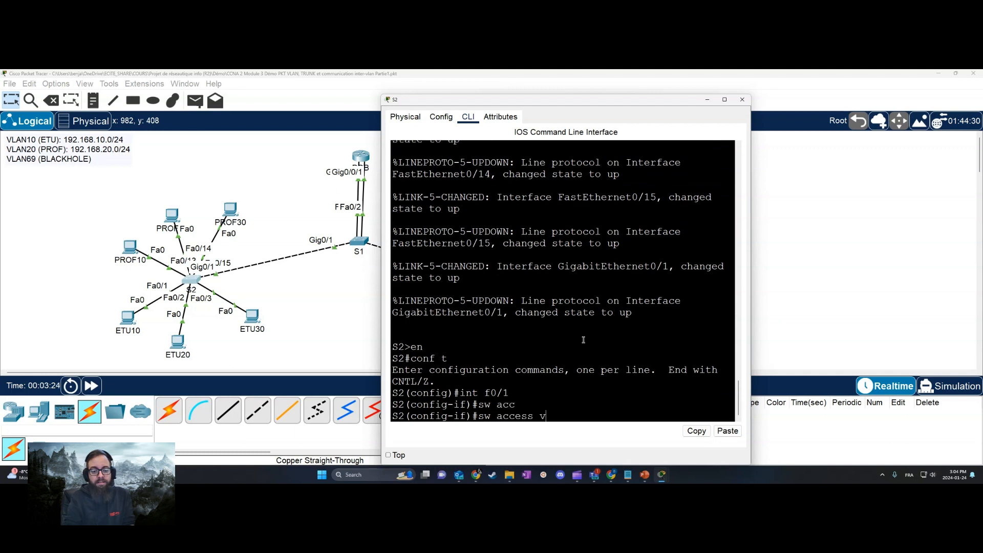
{"action": "key", "text": "Tab"}
{"action": "type", "text": "20"}
{"action": "key", "text": "Return"}
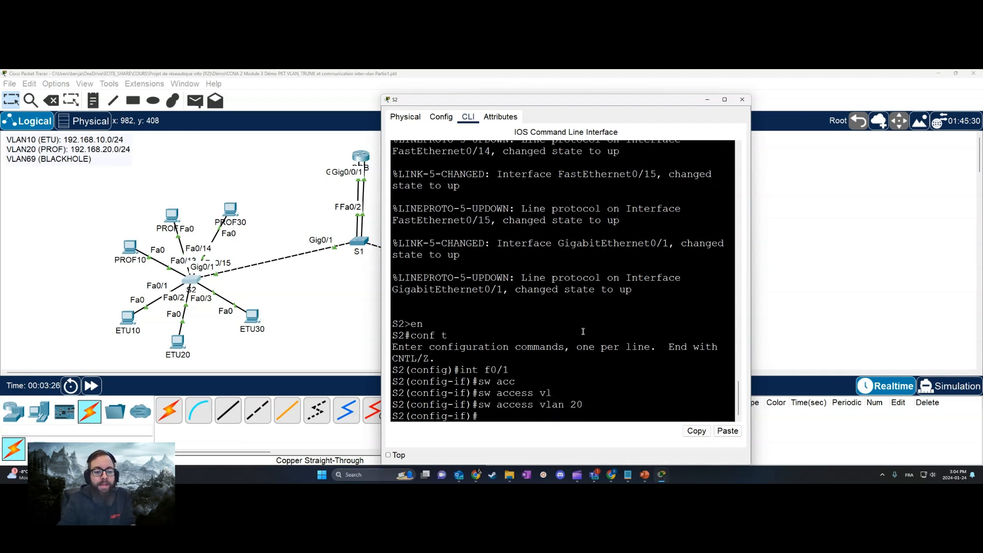
{"action": "left_click", "coordinate": [740, 102]}
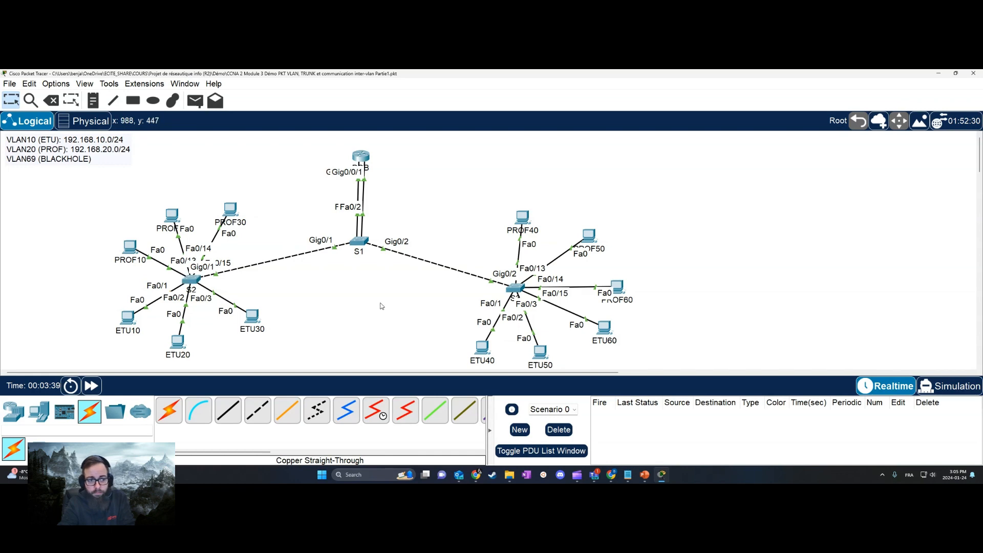
- Ping 192.168.10.20 from ETU10's Command Prompt
{"action": "left_click", "coordinate": [128, 317]}
{"action": "left_click", "coordinate": [632, 151]}
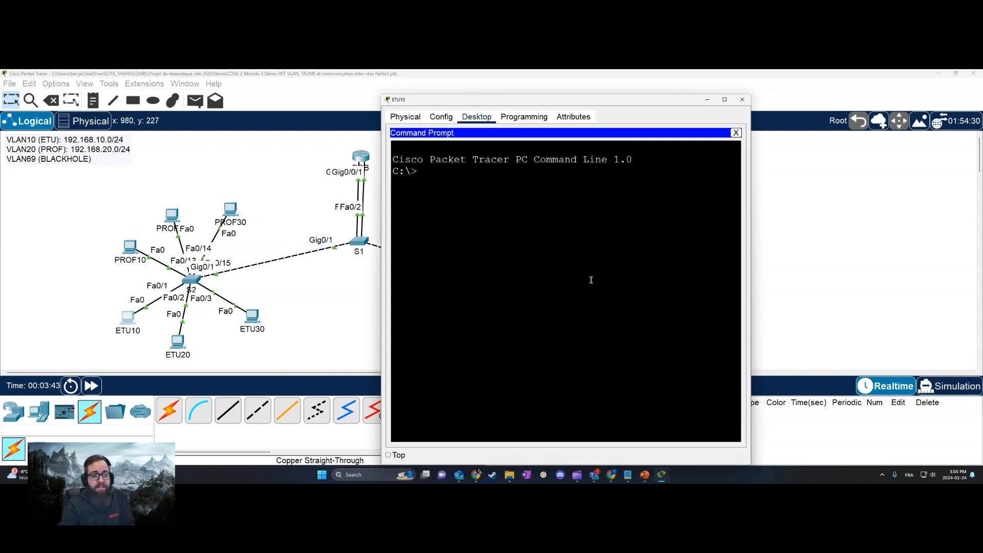
{"action": "type", "text": "ping"}
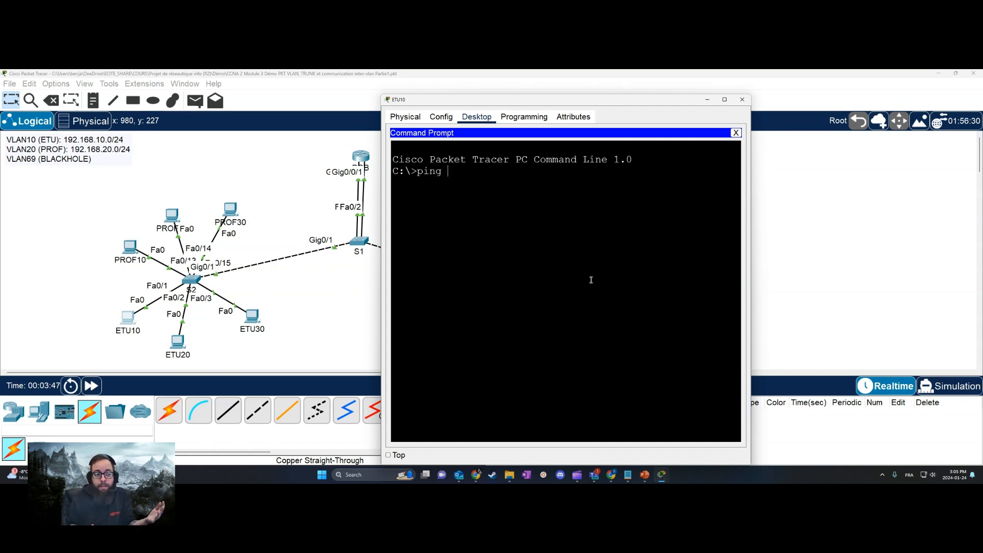
{"action": "type", "text": " 192.168.10.20"}
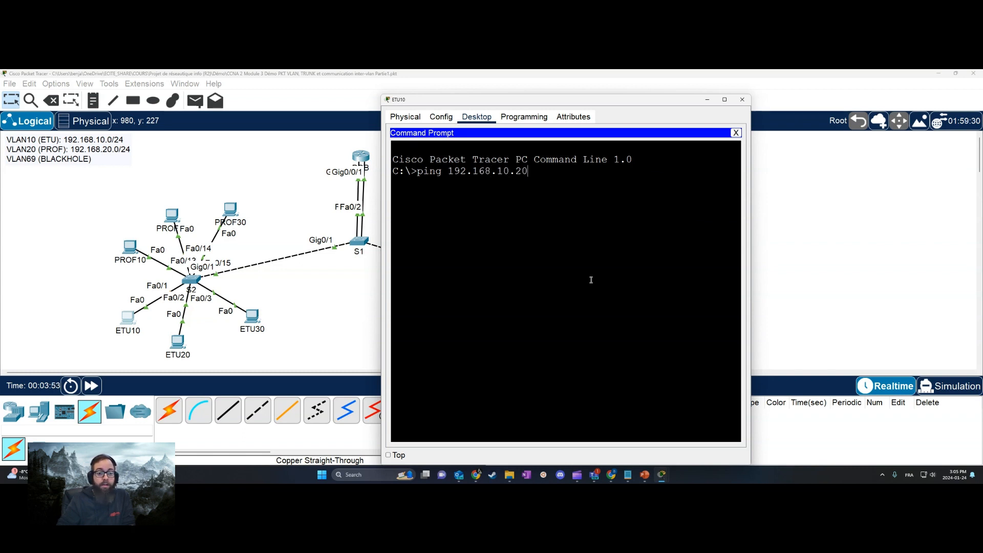
{"action": "key", "text": "Return"}
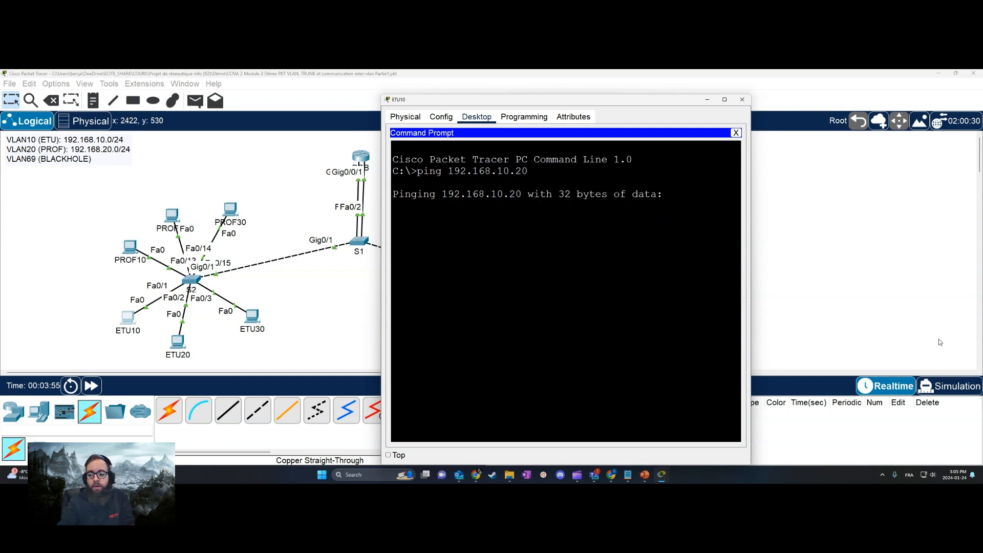
- Switch to Simulation mode and interrupt the ping running in ETU10's Command Prompt
{"action": "left_click", "coordinate": [949, 386]}
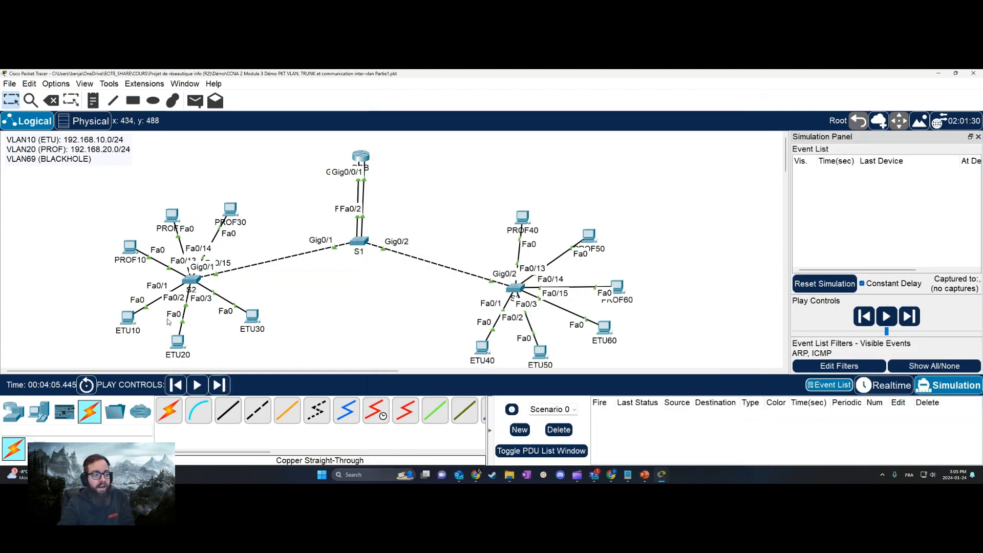
{"action": "left_click", "coordinate": [128, 318]}
{"action": "key", "text": "ctrl+c"}
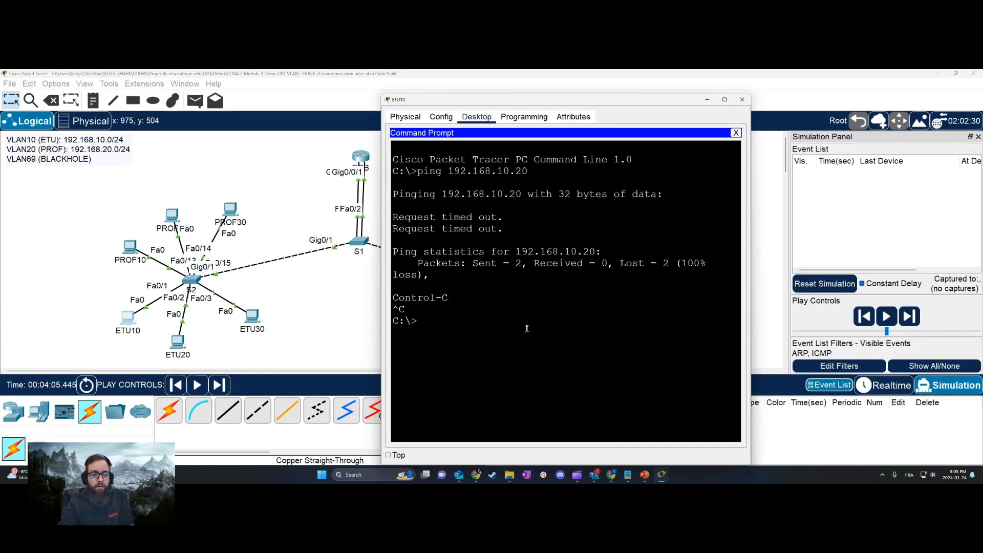
- Rerun ETU10's ping to 192.168.10.20, minimise the PC window, and advance the simulation by one event
{"action": "key", "text": "Up"}
{"action": "key", "text": "Return"}
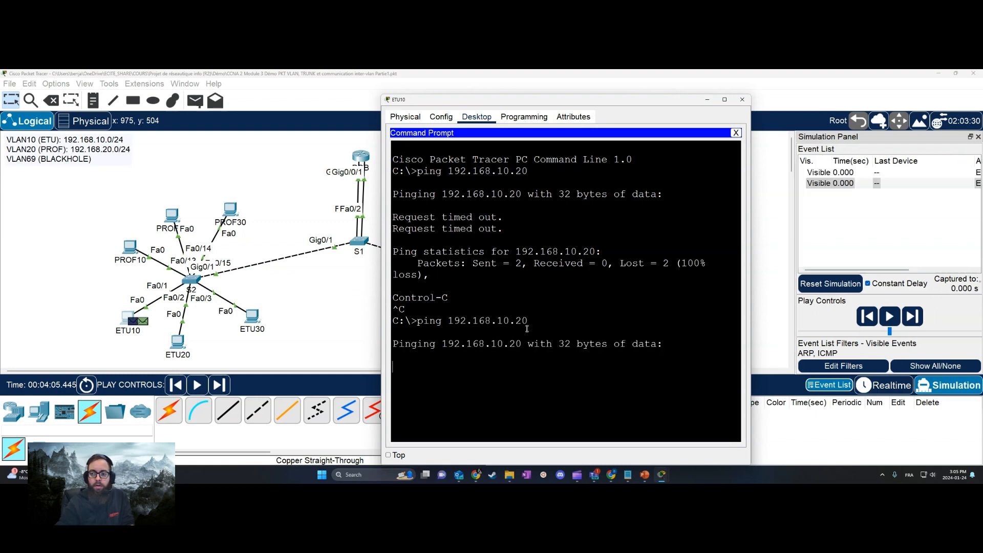
{"action": "left_click", "coordinate": [706, 99]}
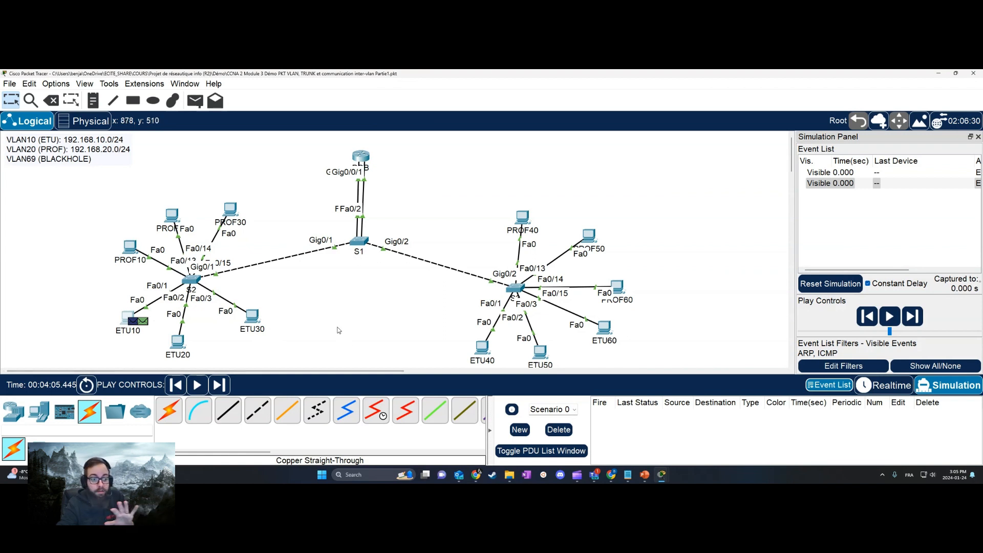
{"action": "left_click", "coordinate": [220, 383]}
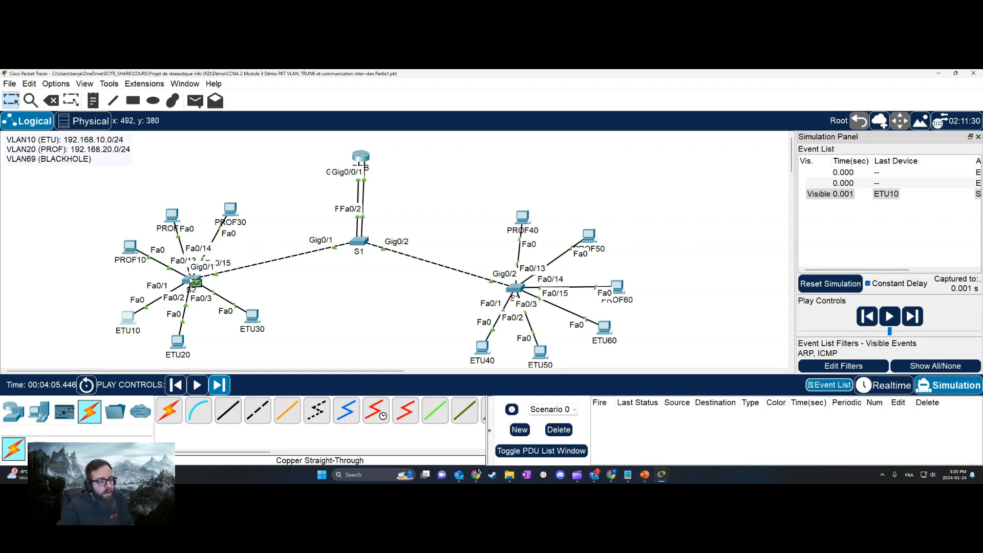
- Reopen S2's command line and leave interface configuration for privileged mode
{"action": "left_click", "coordinate": [192, 280]}
{"action": "key", "text": "Return"}
{"action": "key", "text": "Return"}
{"action": "key", "text": "Return"}
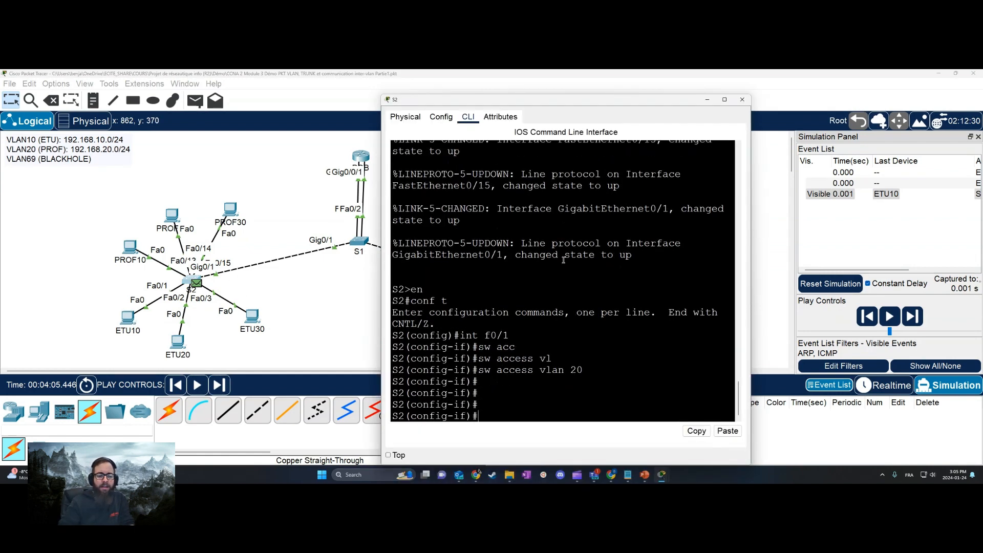
{"action": "type", "text": "end"}
{"action": "key", "text": "Return"}
- Display the switchport details of S2's interface fastEthernet 0/1 with the show interfaces command
{"action": "type", "text": "show in"}
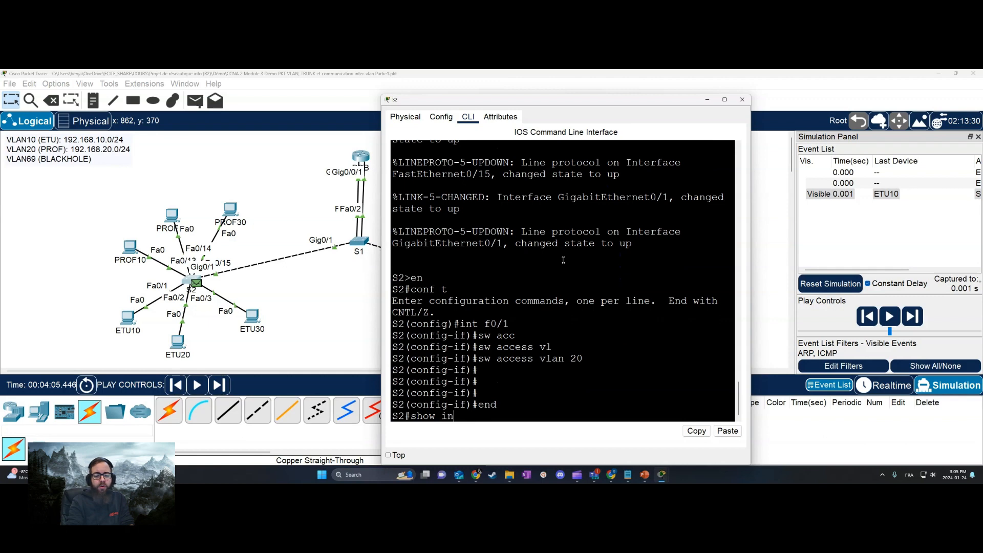
{"action": "key", "text": "Tab"}
{"action": "type", "text": "f"}
{"action": "key", "text": "Tab"}
{"action": "key", "text": "Tab"}
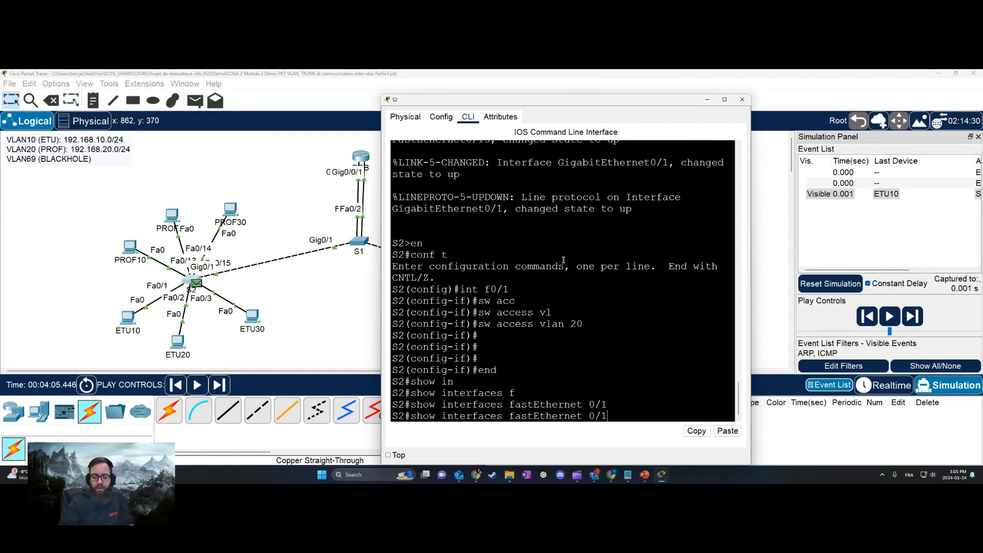
{"action": "type", "text": "sw"}
{"action": "key", "text": "Tab"}
{"action": "key", "text": "Return"}
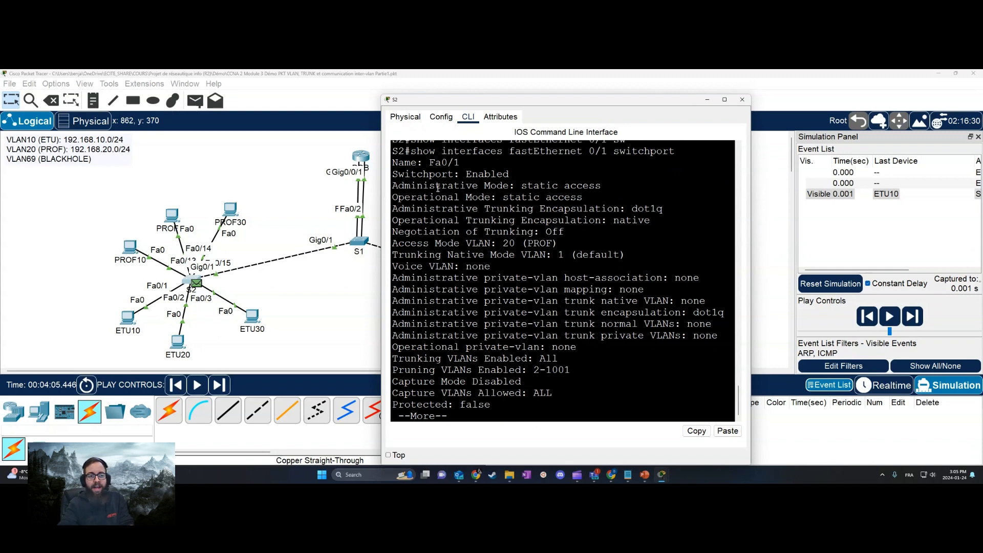
- Widen S2's window, examine the switchport output with the Access Mode VLAN line highlighted, and minimise the window
{"action": "key", "text": "space"}
{"action": "scroll", "coordinate": [614, 215], "scroll_direction": "up", "scroll_amount": 3}
{"action": "left_click_drag", "start_coordinate": [751, 234], "coordinate": [980, 234]}
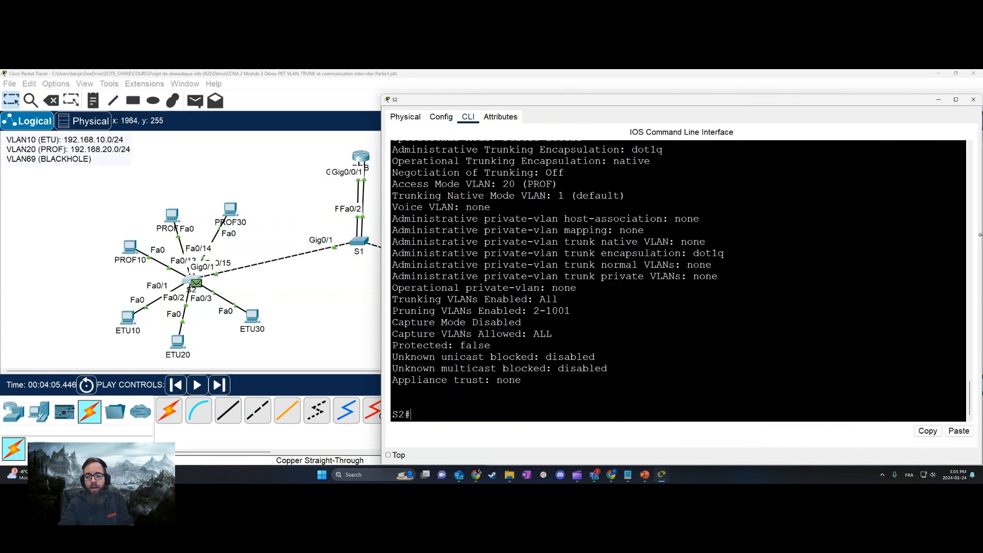
{"action": "scroll", "coordinate": [618, 226], "scroll_direction": "up", "scroll_amount": 4}
{"action": "scroll", "coordinate": [512, 215], "scroll_direction": "down", "scroll_amount": 4}
{"action": "scroll", "coordinate": [464, 205], "scroll_direction": "up", "scroll_amount": 1}
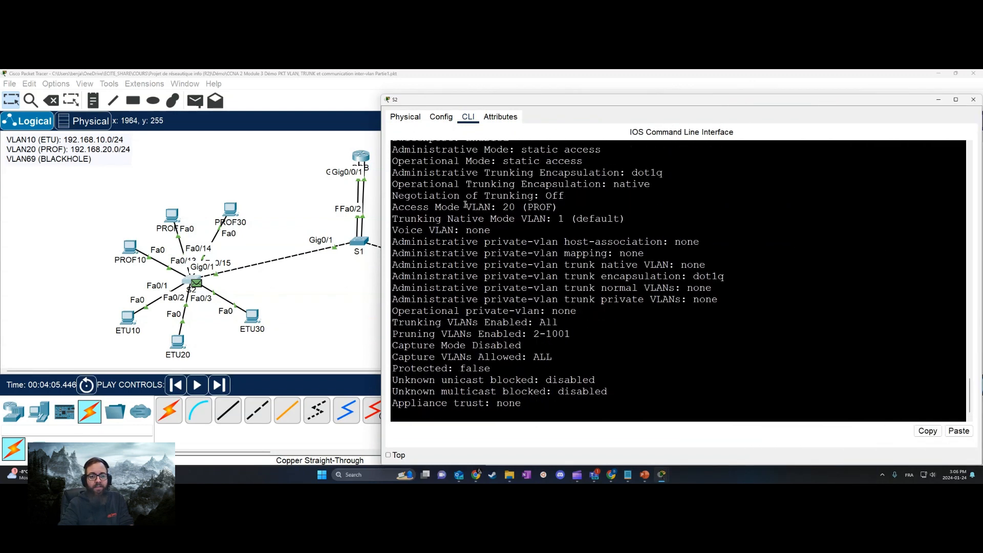
{"action": "left_click_drag", "start_coordinate": [402, 201], "coordinate": [600, 207]}
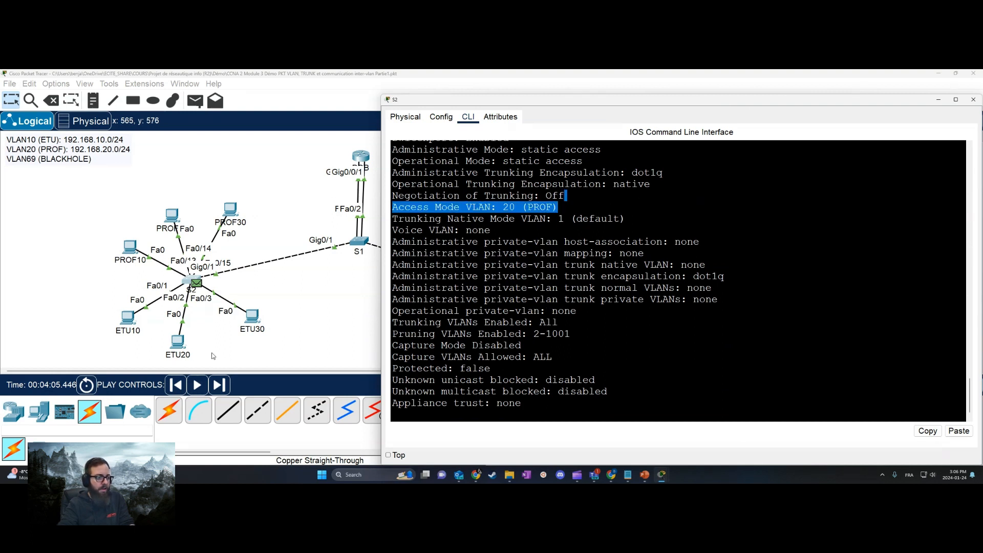
{"action": "left_click", "coordinate": [937, 101]}
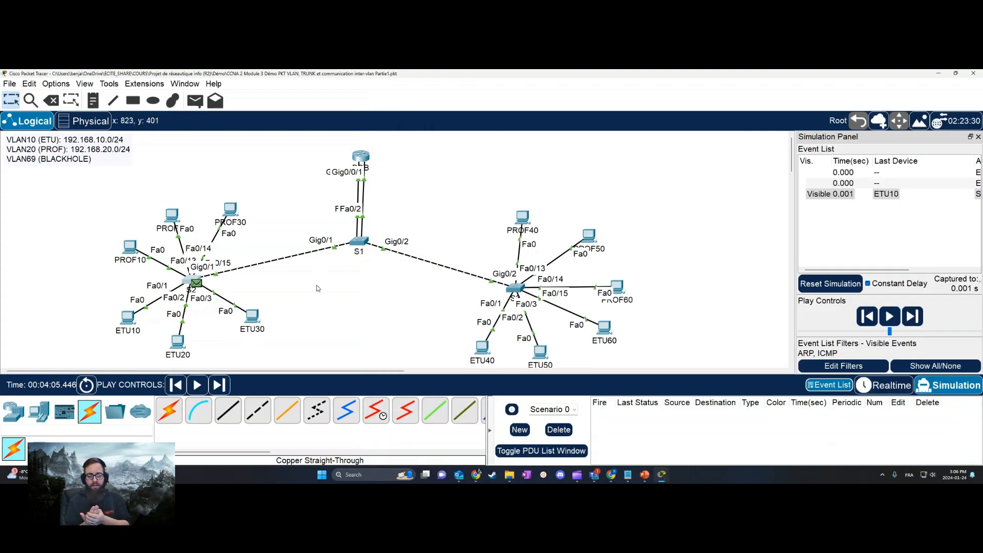
- Advance the simulation three events to follow the ARP broadcast from S2 through S1 and S3
{"action": "left_click", "coordinate": [222, 384]}
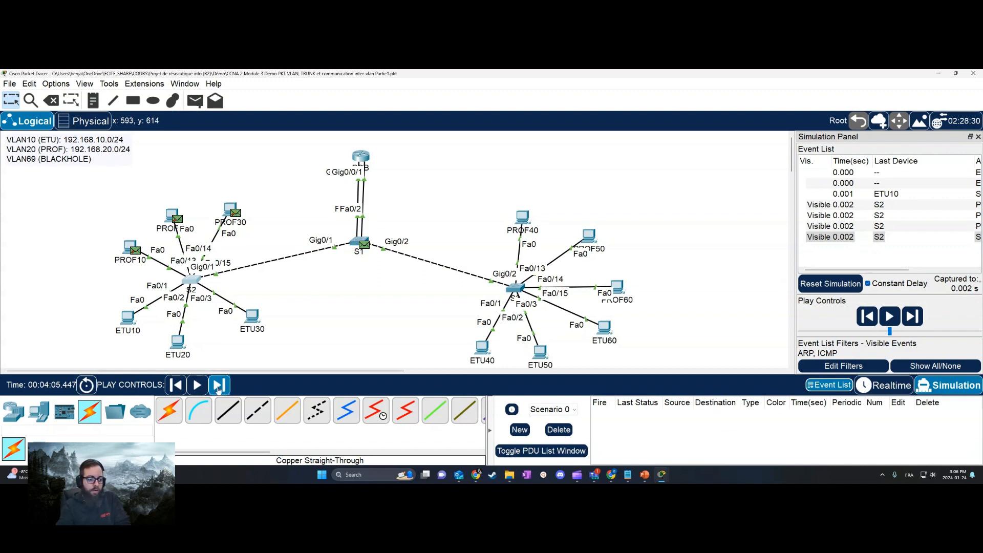
{"action": "left_click", "coordinate": [219, 385]}
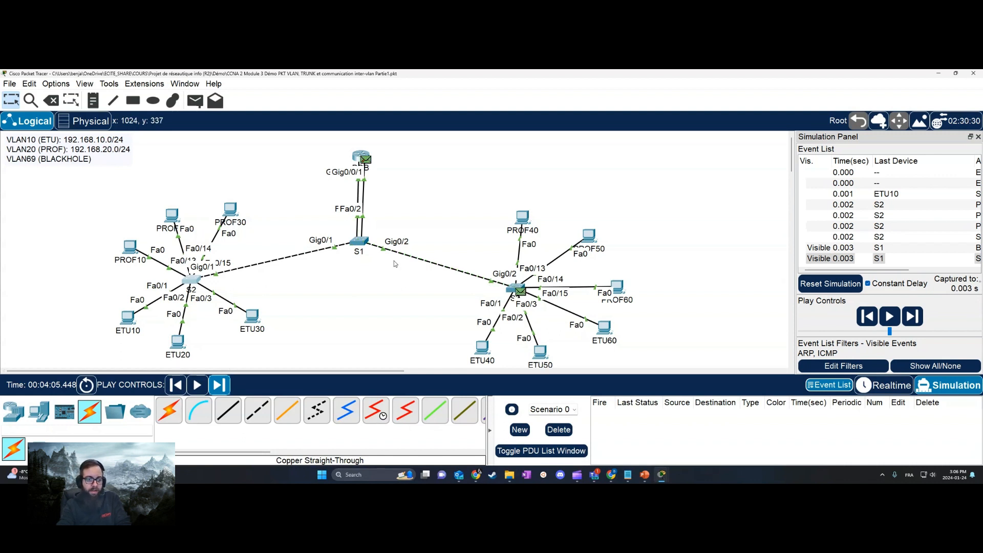
{"action": "left_click", "coordinate": [218, 391]}
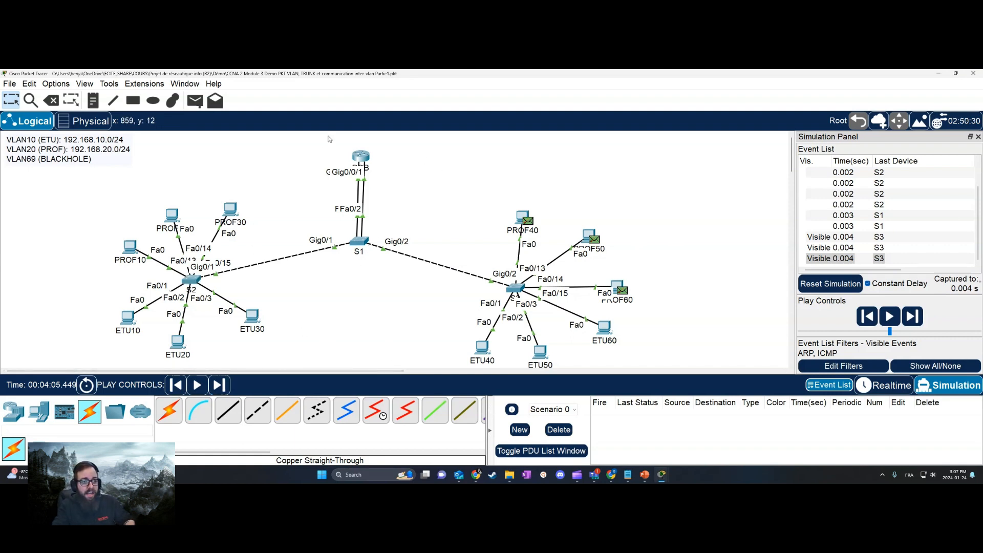
{"action": "left_click_drag", "start_coordinate": [321, 142], "coordinate": [307, 179]}
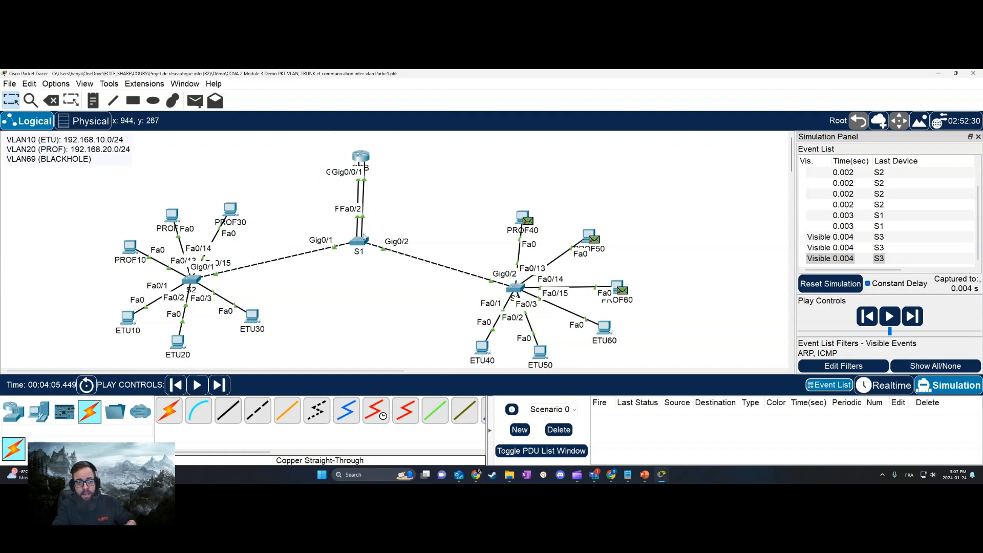
- Open router BOB's command line to look over its recent configuration output, and close the router window
{"action": "left_click", "coordinate": [362, 156]}
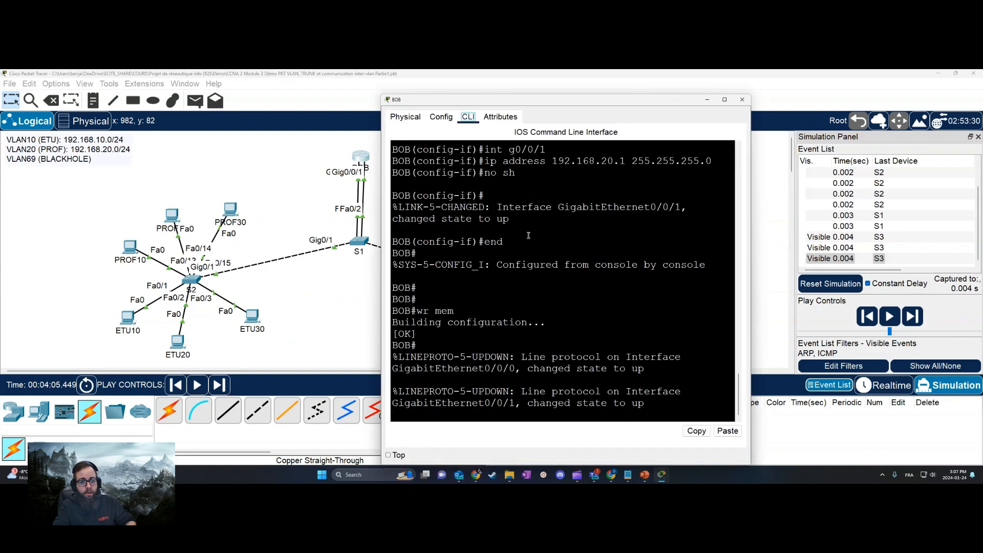
{"action": "key", "text": "Return"}
{"action": "key", "text": "Return"}
{"action": "key", "text": "Return"}
{"action": "key", "text": "Return"}
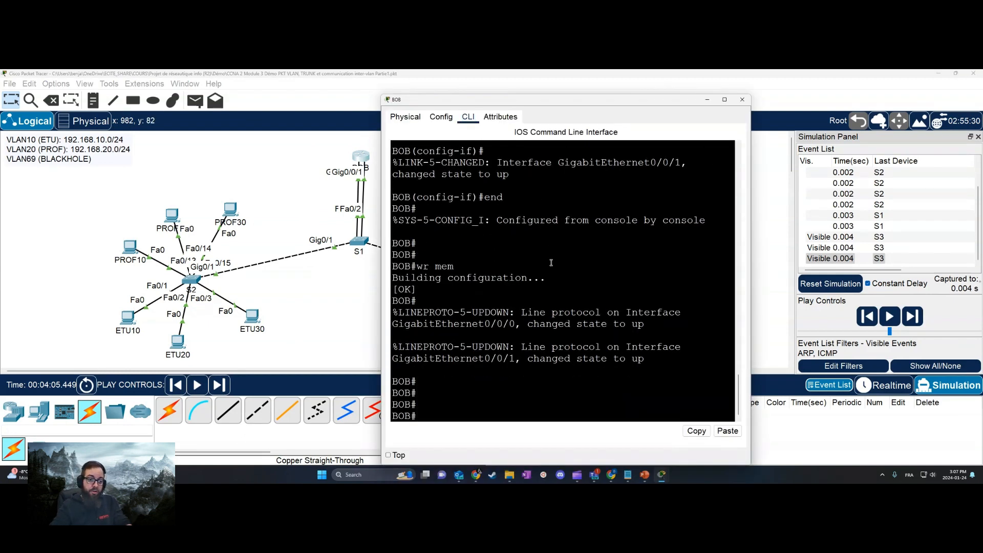
{"action": "left_click", "coordinate": [742, 99]}
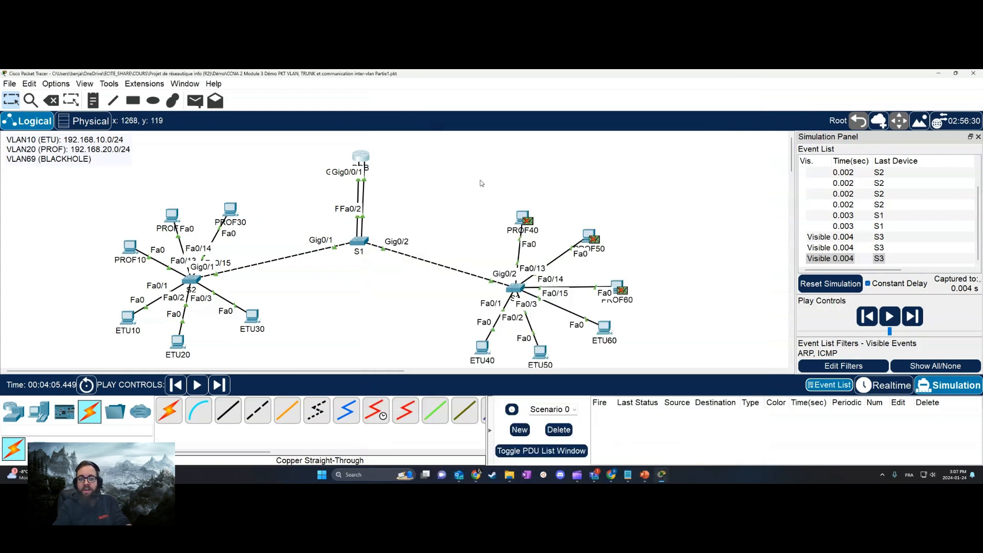
- Open switch S1's command line and enter global configuration mode
{"action": "left_click", "coordinate": [359, 241]}
{"action": "key", "text": "Return"}
{"action": "key", "text": "Return"}
{"action": "key", "text": "Return"}
{"action": "key", "text": "Return"}
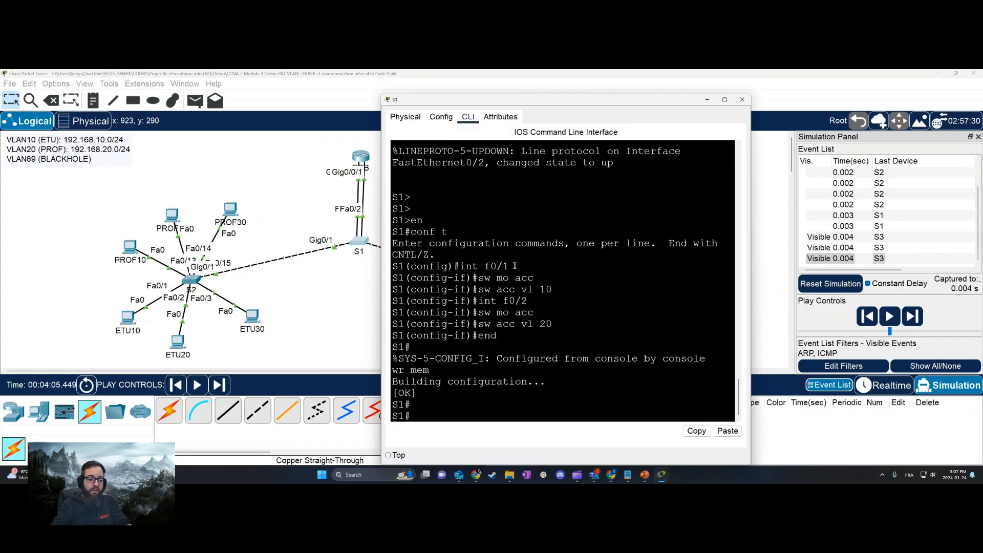
{"action": "key", "text": "Return"}
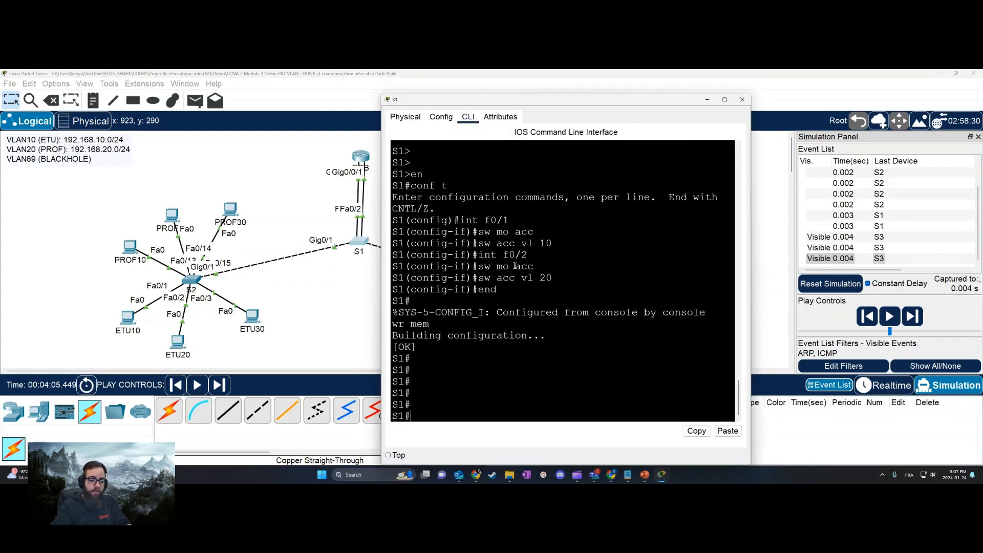
{"action": "type", "text": "conf t"}
{"action": "key", "text": "Return"}
- Enter interface range configuration for g0/1-2 on S1
{"action": "type", "text": "ig)#int"}
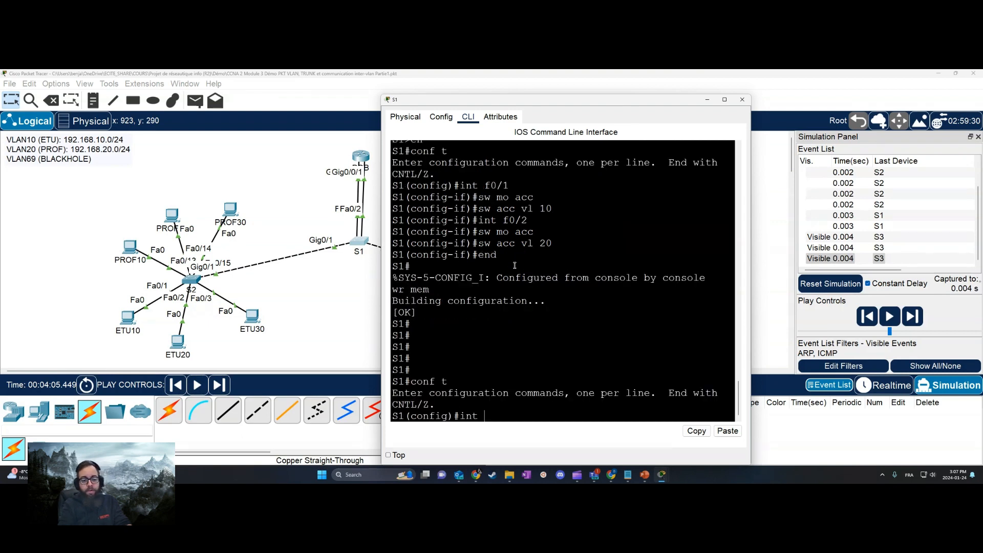
{"action": "type", "text": " ran"}
{"action": "key", "text": "Tab"}
{"action": "type", "text": "g"}
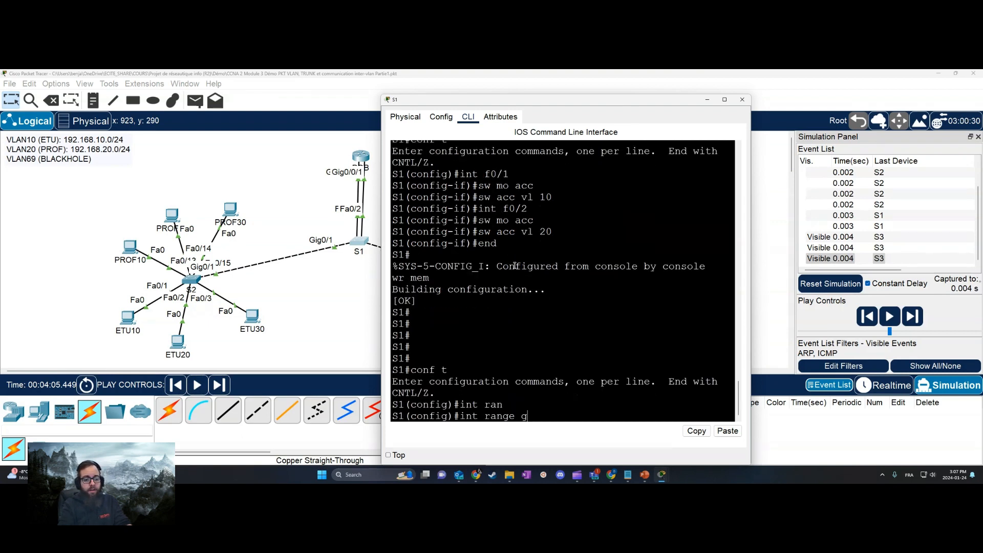
{"action": "type", "text": "0/1-2"}
{"action": "key", "text": "Return"}
- Restrict the allowed trunk VLANs on S1's selected gigabit interfaces to VLAN 1
{"action": "type", "text": "s"}
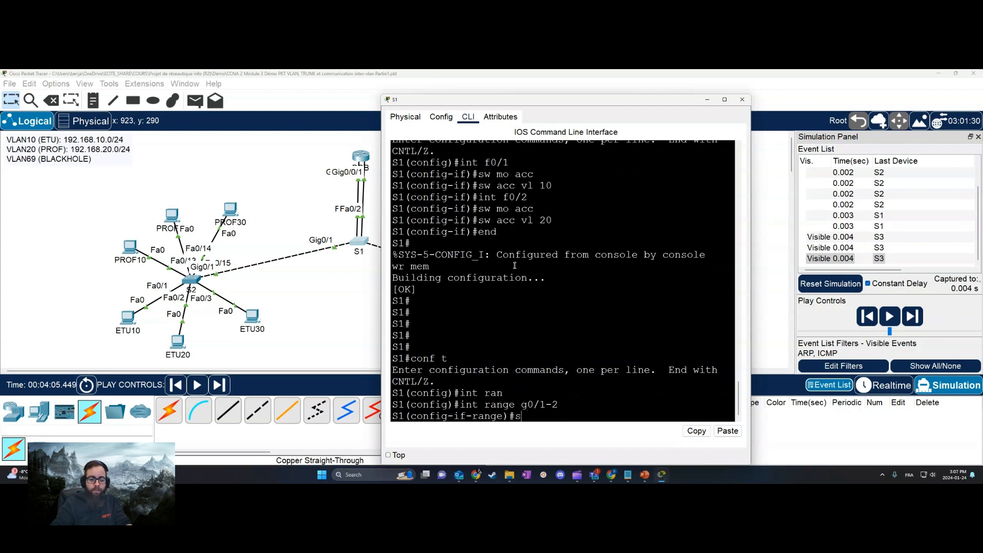
{"action": "type", "text": "w tr"}
{"action": "key", "text": "Tab"}
{"action": "type", "text": "all"}
{"action": "key", "text": "Tab"}
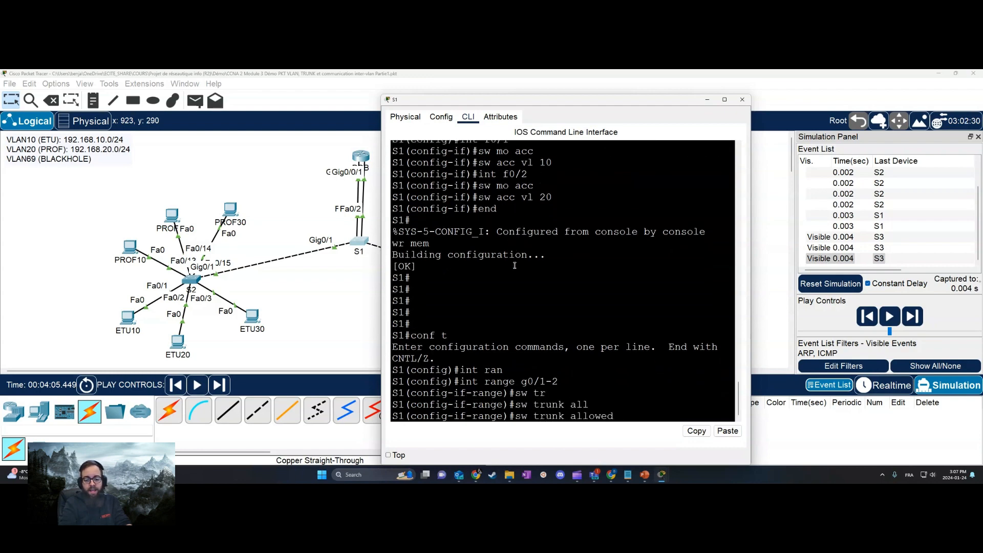
{"action": "type", "text": "vl"}
{"action": "key", "text": "Tab"}
{"action": "type", "text": "1"}
{"action": "key", "text": "Return"}
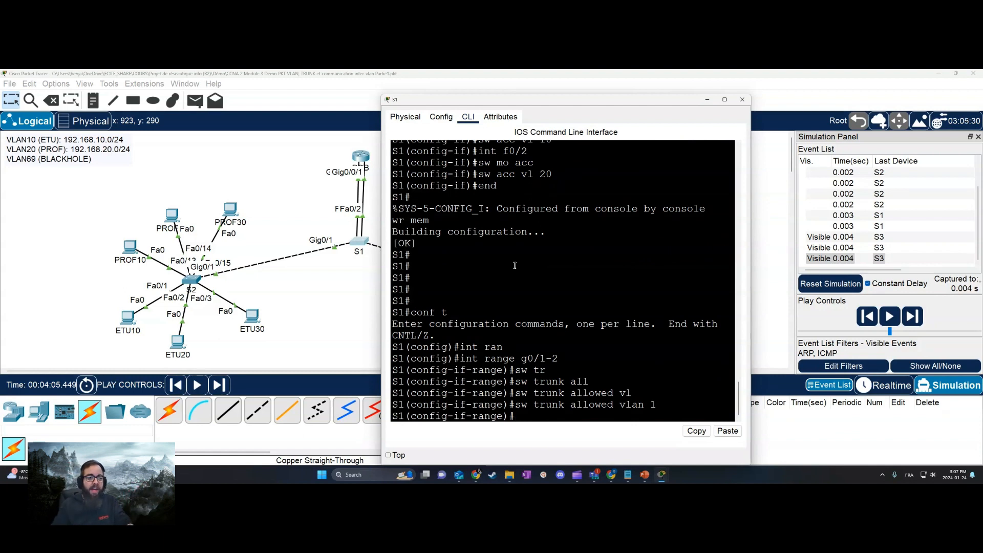
- Assign S1's interface range f0/1-2 to access VLAN 1, and minimise the switch window
{"action": "type", "text": "ex"}
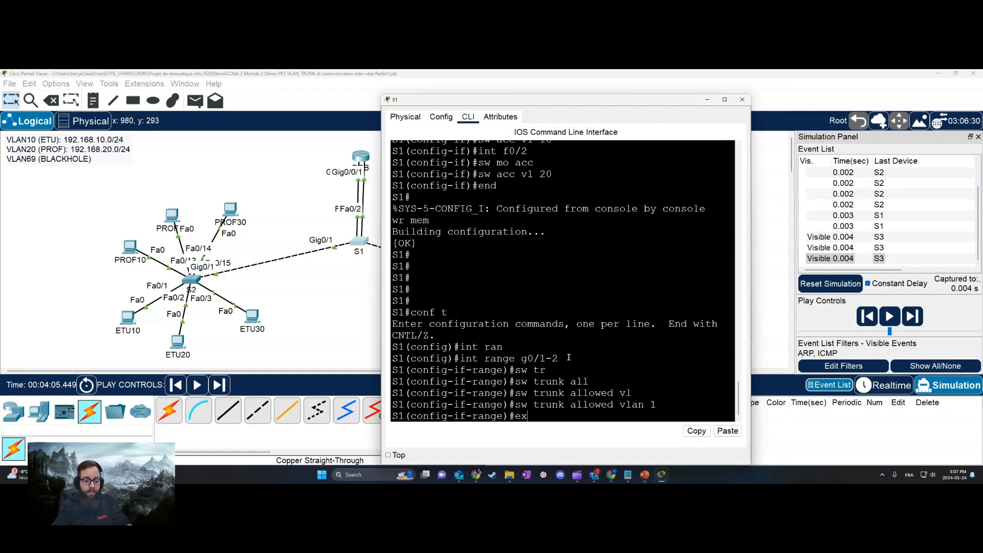
{"action": "type", "text": "it"}
{"action": "key", "text": "Return"}
{"action": "type", "text": "int ra"}
{"action": "key", "text": "Tab"}
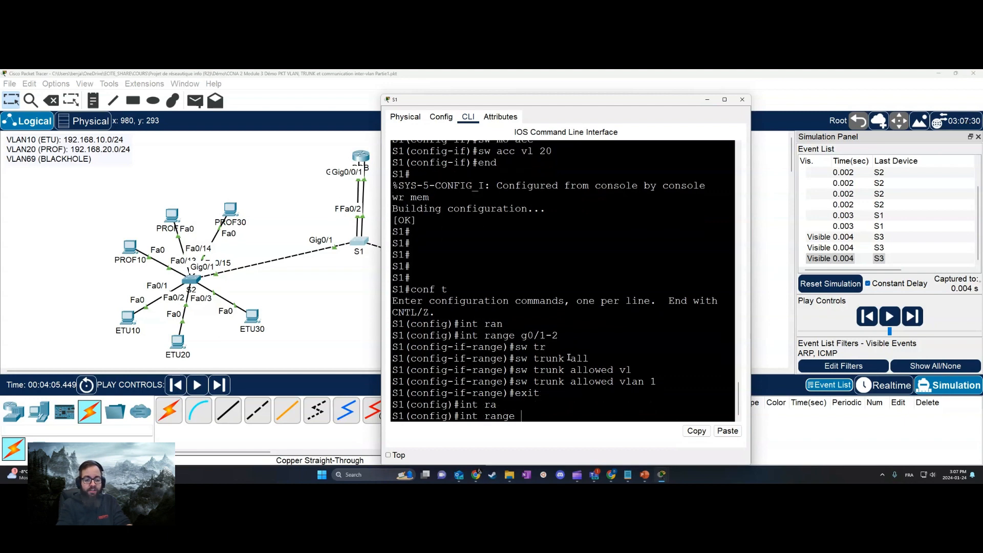
{"action": "type", "text": "f0/1-2"}
{"action": "key", "text": "Return"}
{"action": "type", "text": "sw mo"}
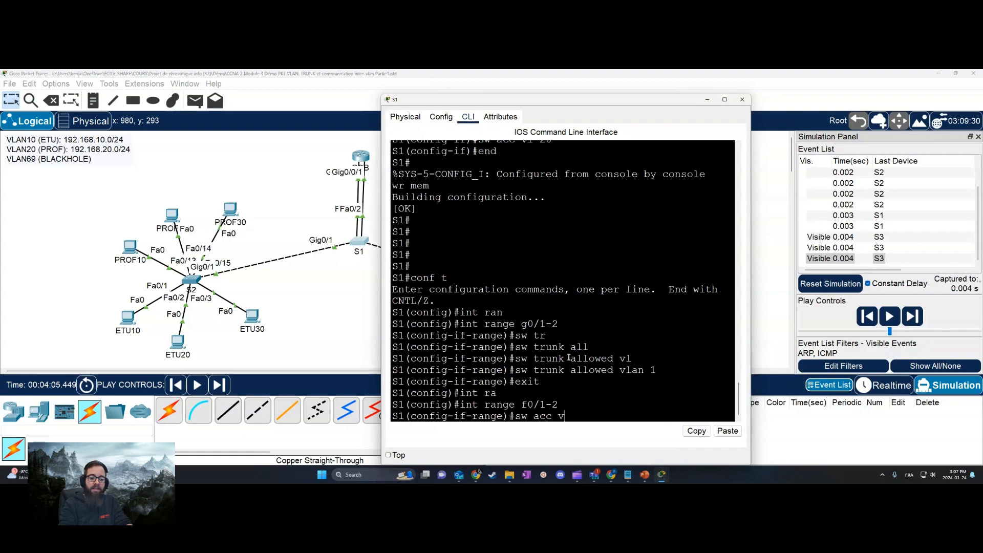
{"action": "type", "text": " 1"}
{"action": "key", "text": "Return"}
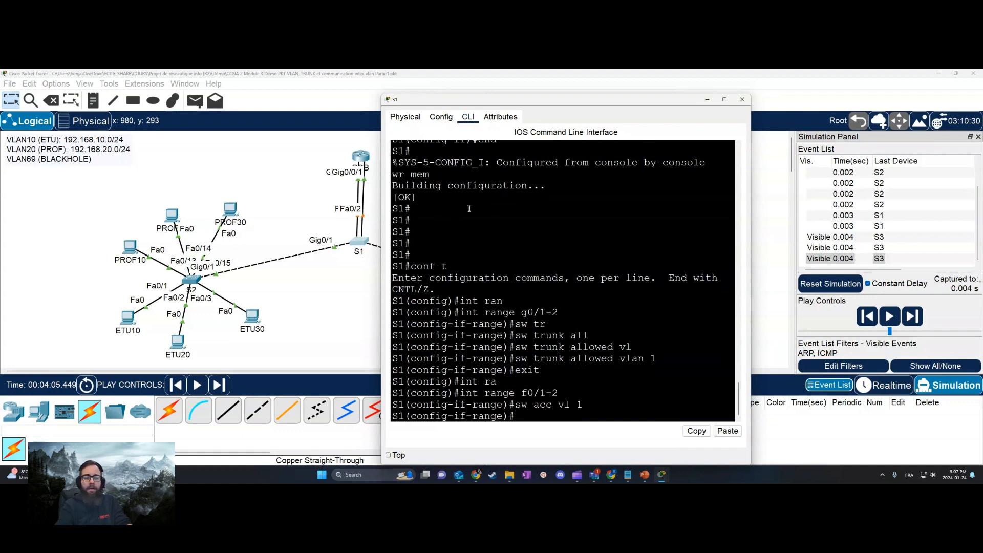
{"action": "left_click", "coordinate": [709, 101]}
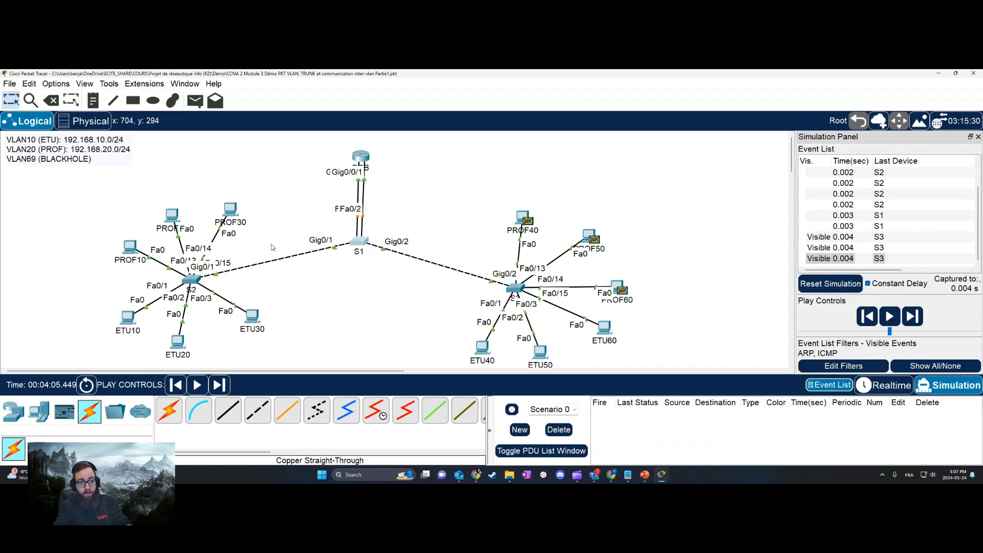
- Open switch S2's command line and enter global configuration mode
{"action": "left_click", "coordinate": [190, 281]}
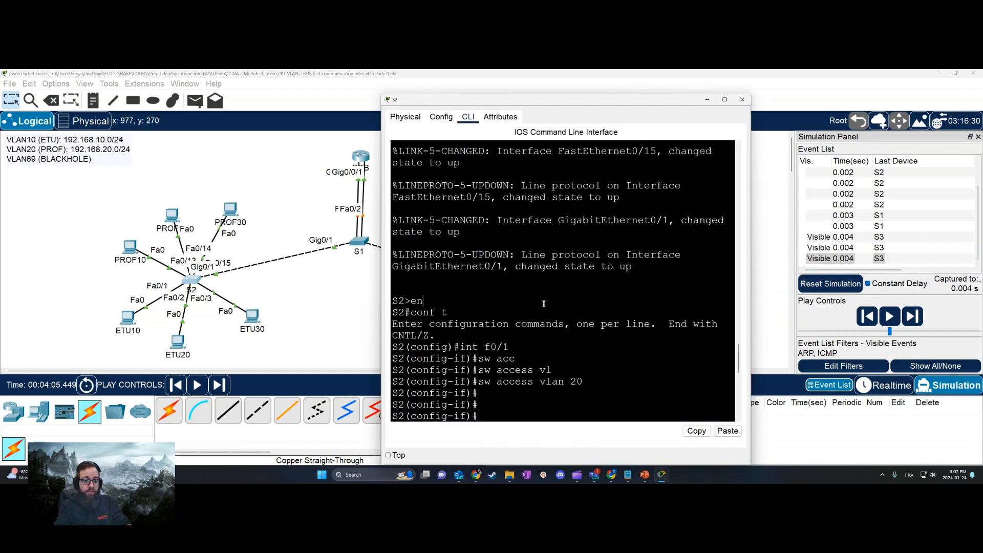
{"action": "scroll", "coordinate": [543, 303], "scroll_direction": "down", "scroll_amount": 10}
{"action": "type", "text": "sh"}
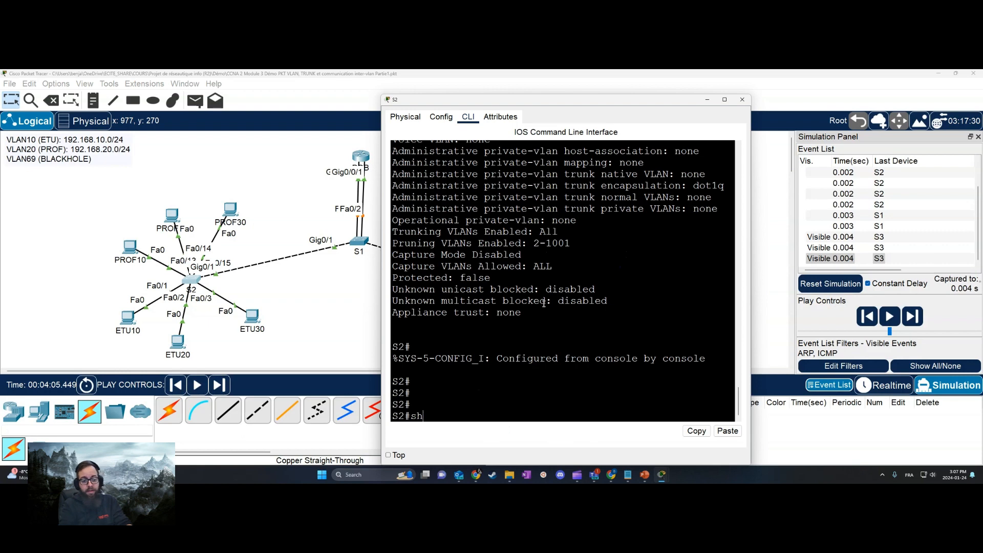
{"action": "key", "text": "BackSpace"}
{"action": "key", "text": "BackSpace"}
{"action": "type", "text": "conf t"}
{"action": "key", "text": "Return"}
- Restrict the allowed trunk VLANs on S2's interface g0/1 to VLAN 1
{"action": "type", "text": "ig)#int"}
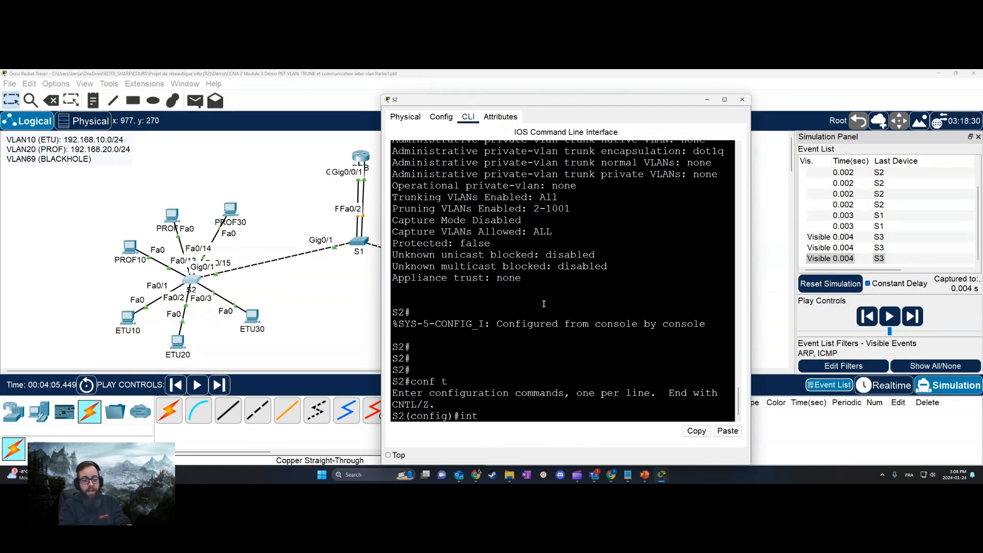
{"action": "type", "text": " g0/1"}
{"action": "key", "text": "Return"}
{"action": "type", "text": "sw"}
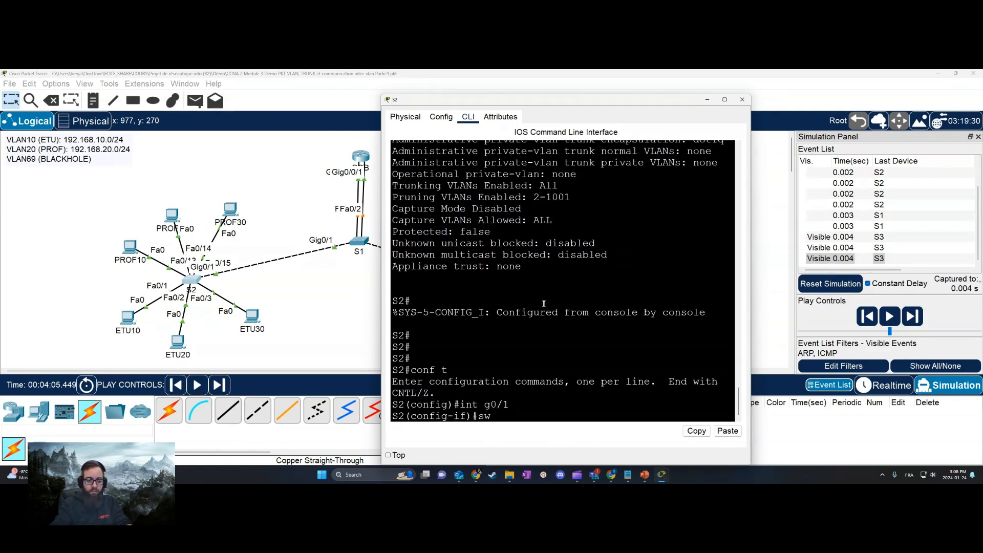
{"action": "type", "text": " tr all vl 1"}
{"action": "key", "text": "Return"}
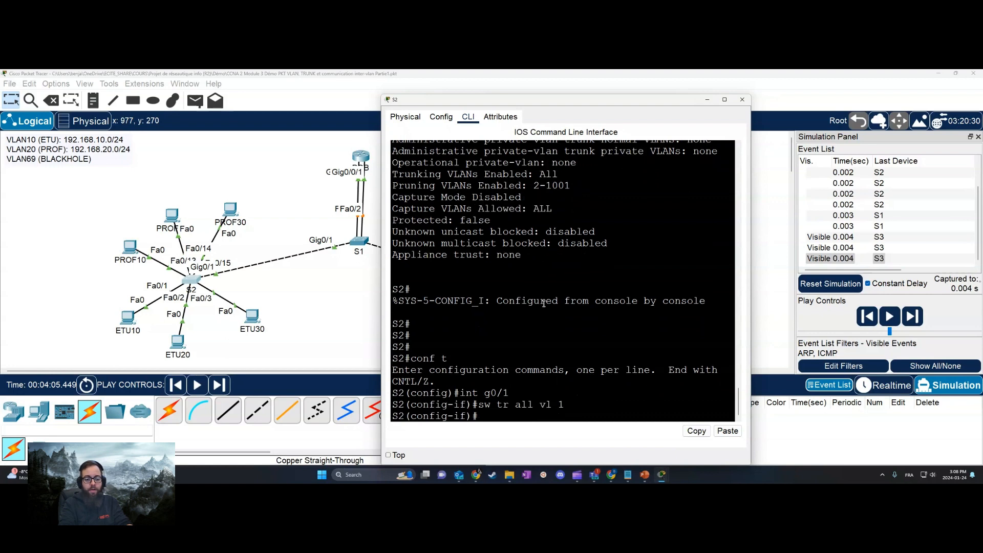
- Exit the g0/1 interface on S2 and enter interface range configuration for f0/1-24
{"action": "type", "text": "exit"}
{"action": "key", "text": "Return"}
{"action": "type", "text": "int"}
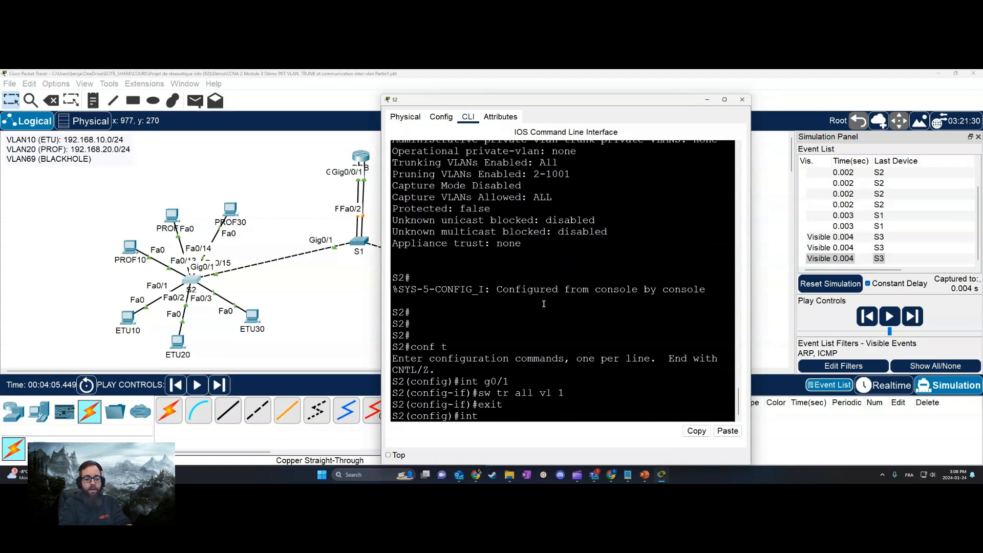
{"action": "type", "text": " ra"}
{"action": "key", "text": "Tab"}
{"action": "type", "text": "f0"}
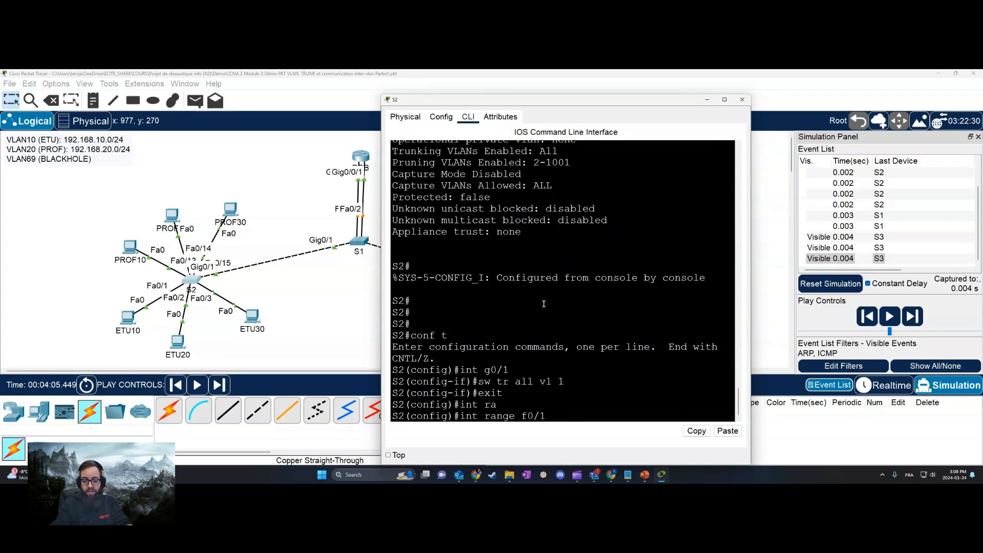
{"action": "type", "text": "/1-24"}
{"action": "key", "text": "Return"}
- Assign S2's selected FastEthernet range to access VLAN 1, and close the switch window
{"action": "type", "text": "sw"}
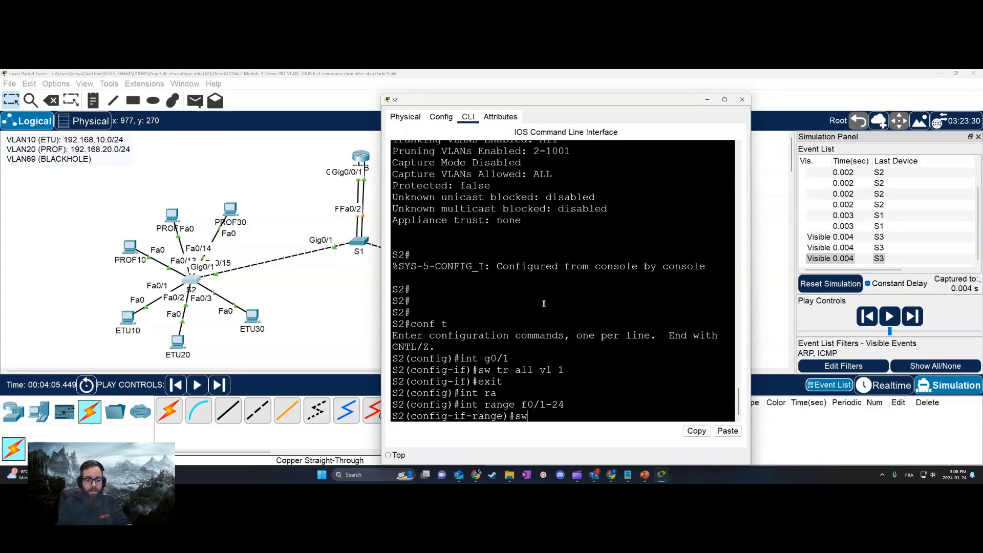
{"action": "type", "text": " mo"}
{"action": "key", "text": "BackSpace"}
{"action": "key", "text": "BackSpace"}
{"action": "type", "text": "acc"}
{"action": "key", "text": "Tab"}
{"action": "type", "text": "vl"}
{"action": "key", "text": "Tab"}
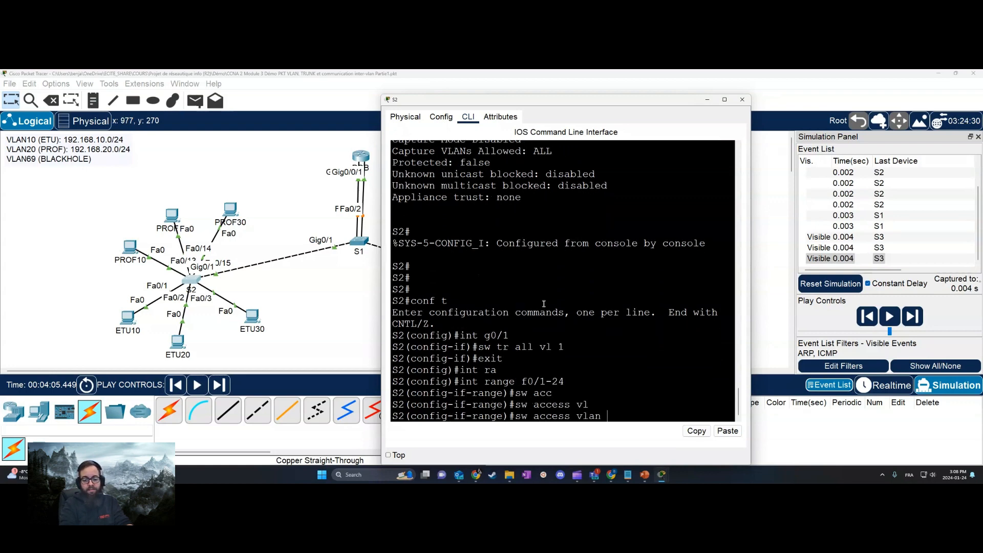
{"action": "type", "text": "1"}
{"action": "key", "text": "Return"}
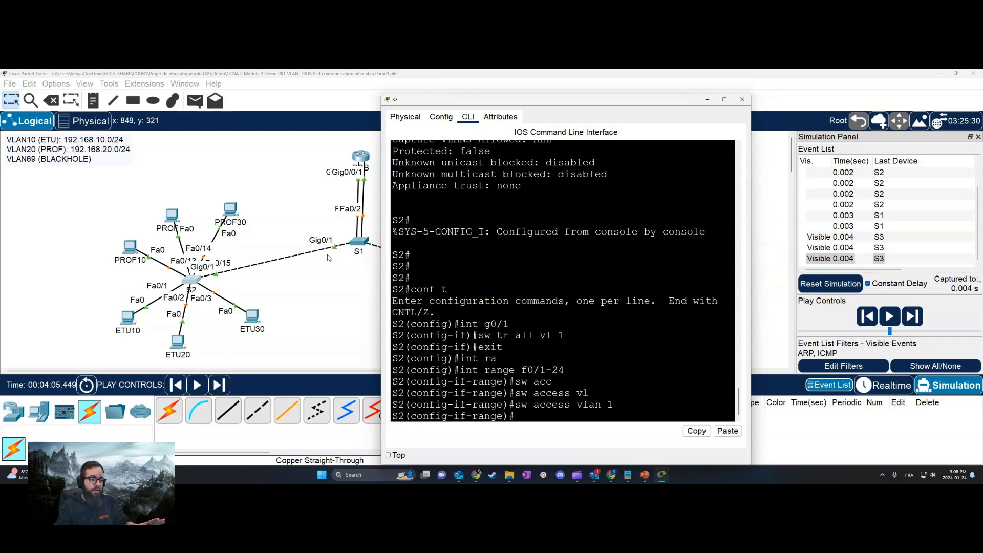
{"action": "left_click", "coordinate": [742, 100]}
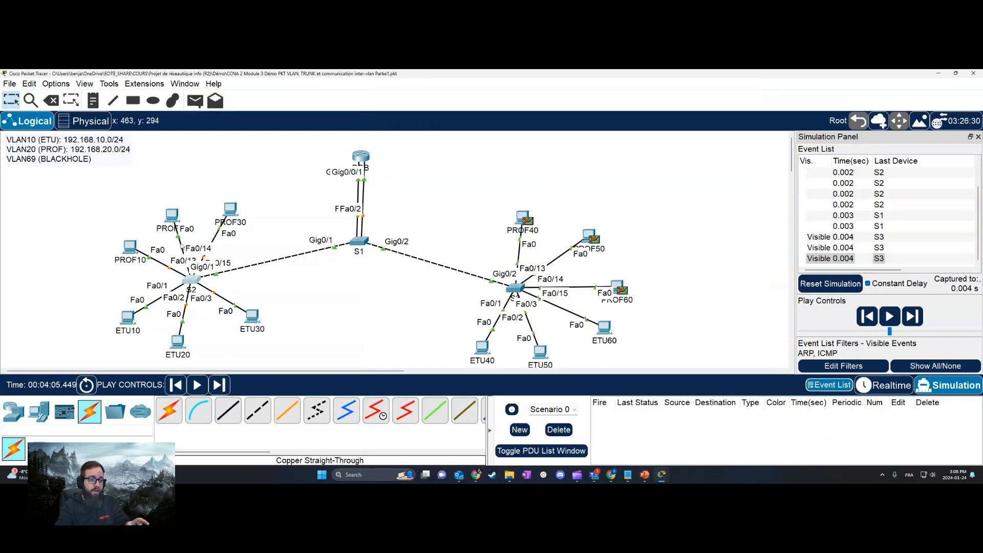
- Open switch S3's command line, move its window clear of the topology, and enter global configuration mode
{"action": "left_click", "coordinate": [514, 288]}
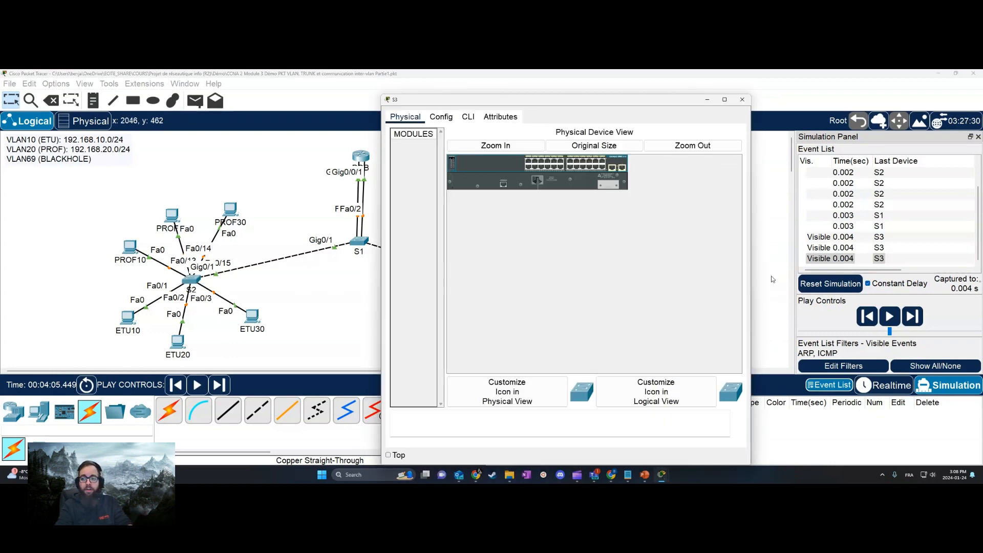
{"action": "left_click", "coordinate": [467, 117]}
{"action": "left_click_drag", "start_coordinate": [514, 96], "coordinate": [739, 109]}
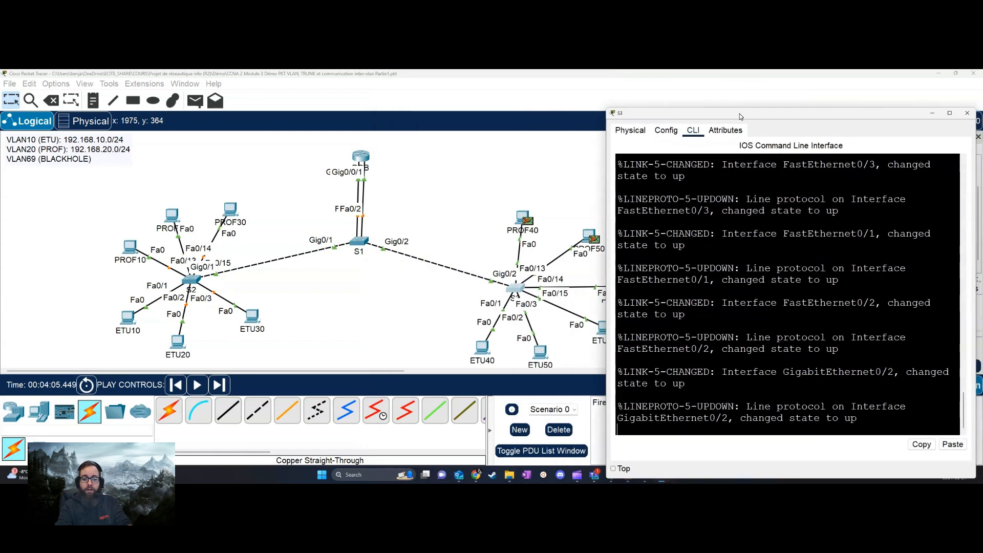
{"action": "key", "text": "Return"}
{"action": "key", "text": "Return"}
{"action": "type", "text": "en"}
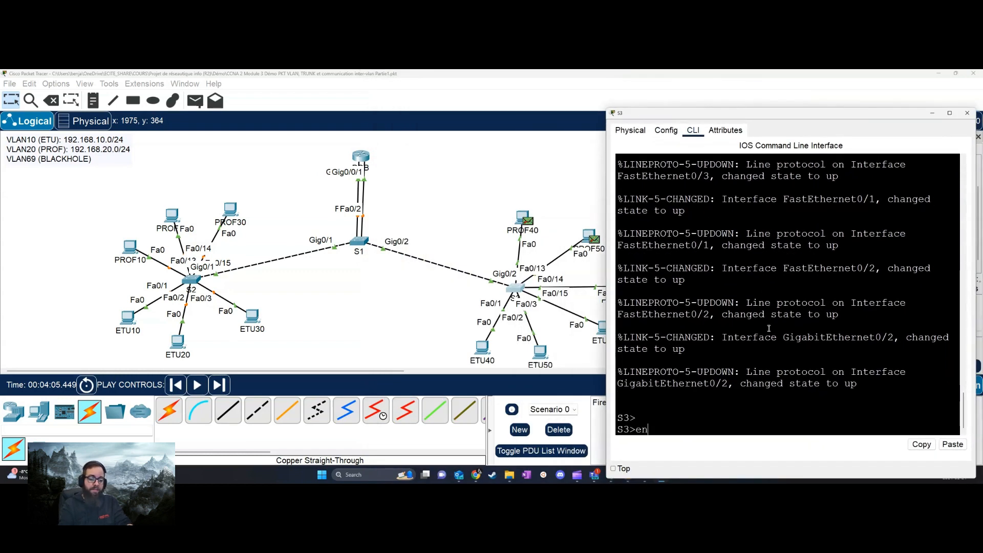
{"action": "key", "text": "Return"}
{"action": "type", "text": "conf t"}
{"action": "key", "text": "Return"}
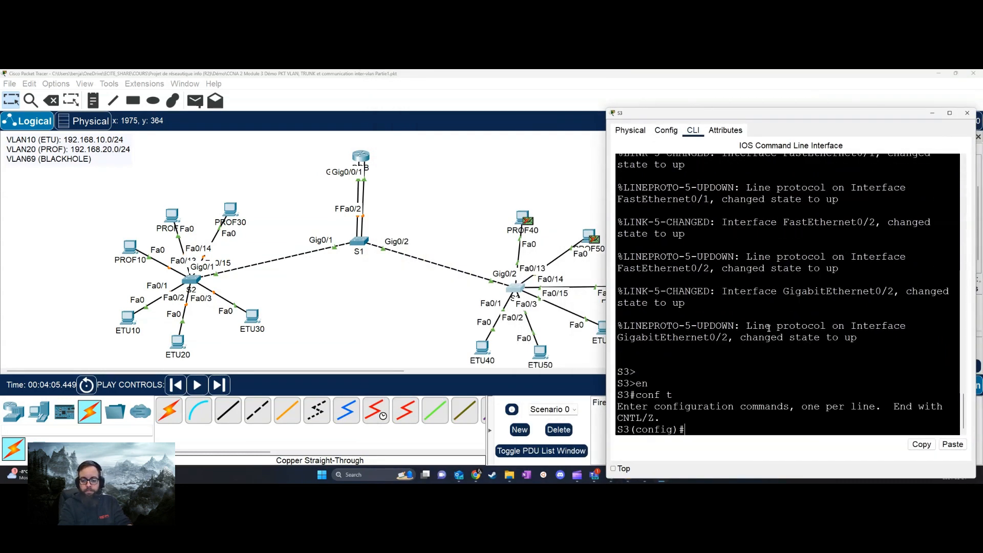
- Restrict the allowed trunk VLANs on S3's interface g0/2 to VLAN 1
{"action": "type", "text": "int g0/2"}
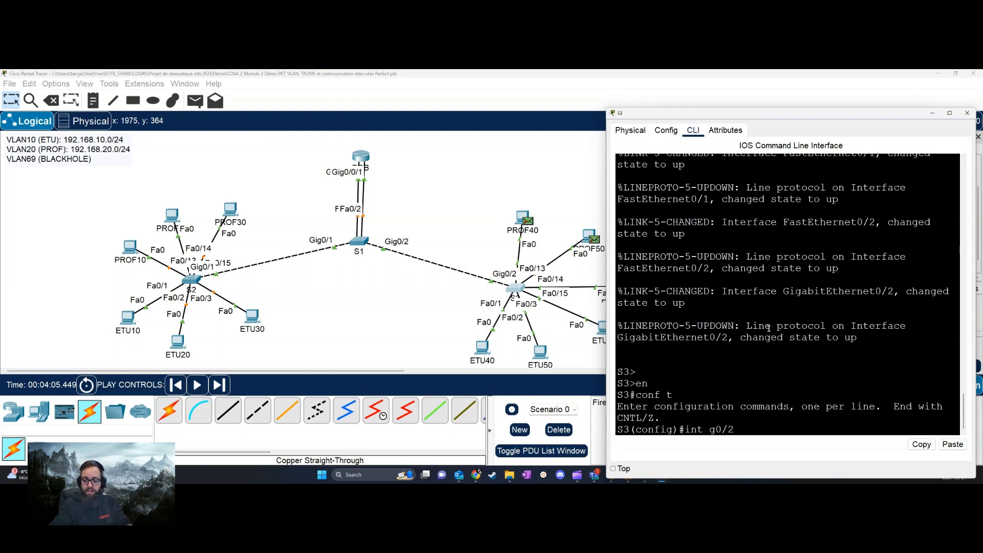
{"action": "key", "text": "Return"}
{"action": "type", "text": "sw tr"}
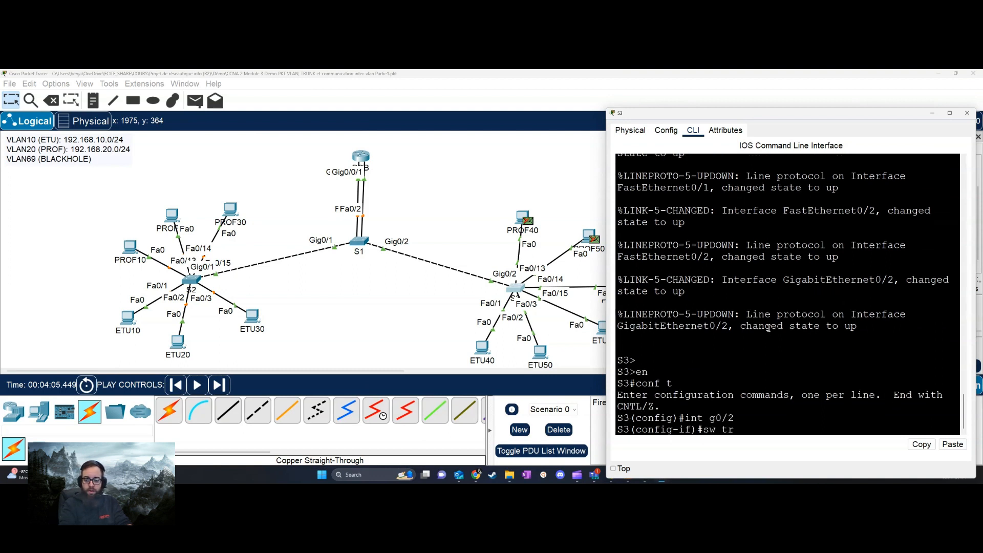
{"action": "type", "text": " all vl 1"}
{"action": "key", "text": "Return"}
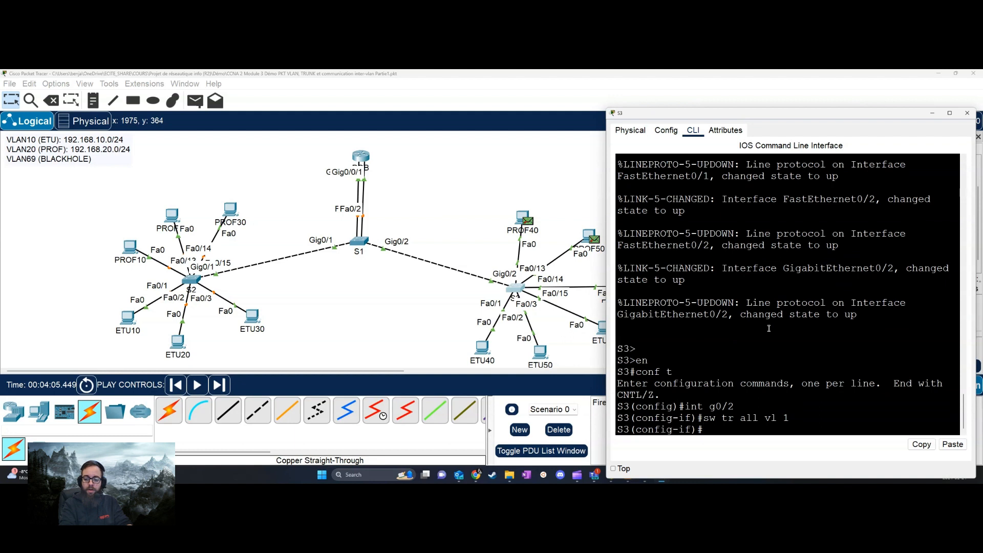
- Exit the g0/2 interface on S3 and enter interface range configuration for f0/1-24
{"action": "type", "text": "exit"}
{"action": "key", "text": "Return"}
{"action": "type", "text": "int"}
{"action": "key", "text": "Tab"}
{"action": "type", "text": "ran"}
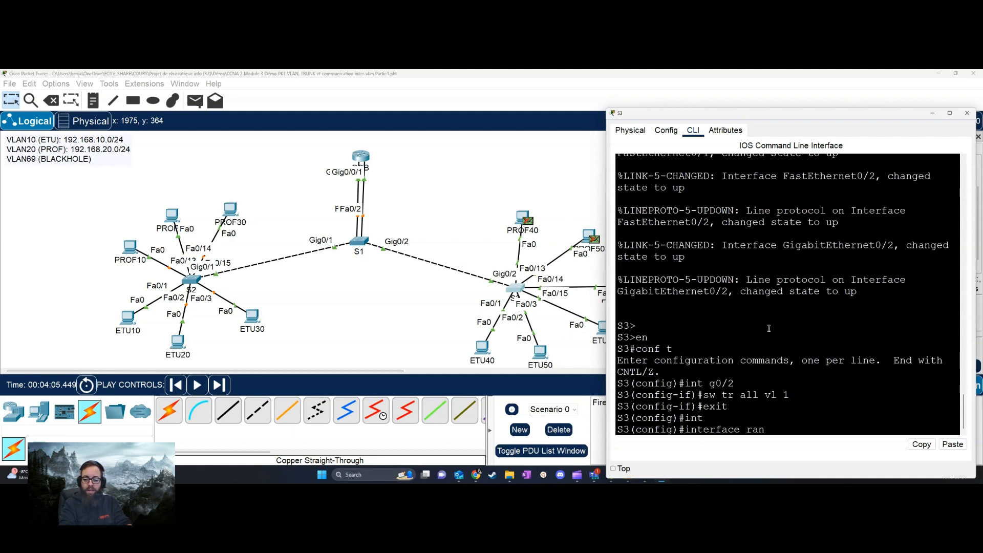
{"action": "key", "text": "Tab"}
{"action": "type", "text": "f0/1"}
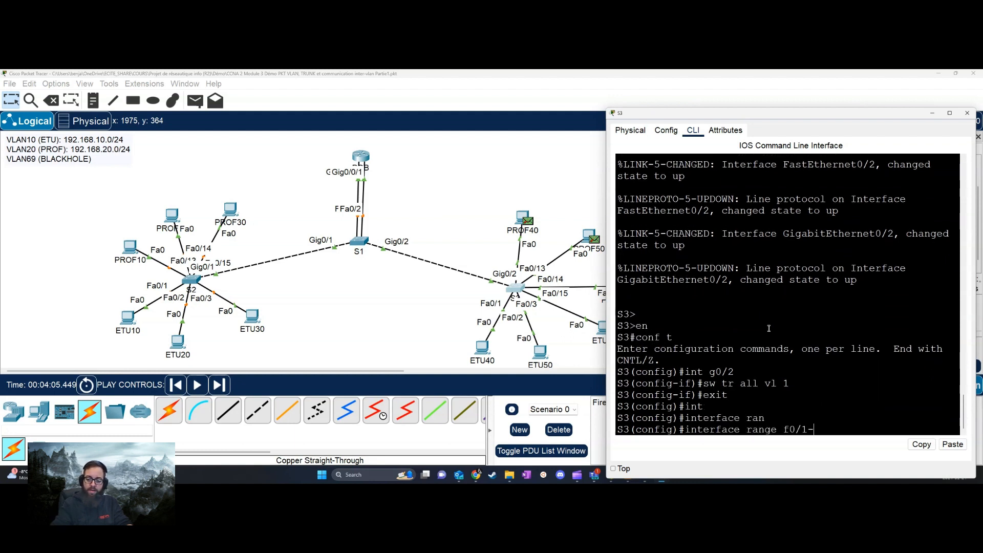
{"action": "type", "text": "-24"}
{"action": "key", "text": "Return"}
- Assign S3's selected FastEthernet range to access VLAN 1
{"action": "type", "text": "sw tr"}
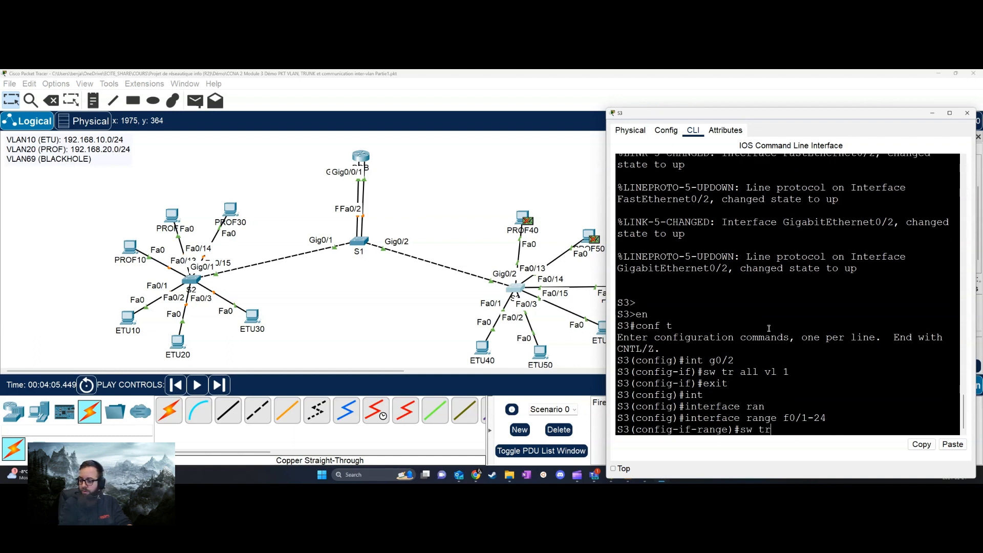
{"action": "key", "text": "BackSpace"}
{"action": "key", "text": "BackSpace"}
{"action": "key", "text": "BackSpace"}
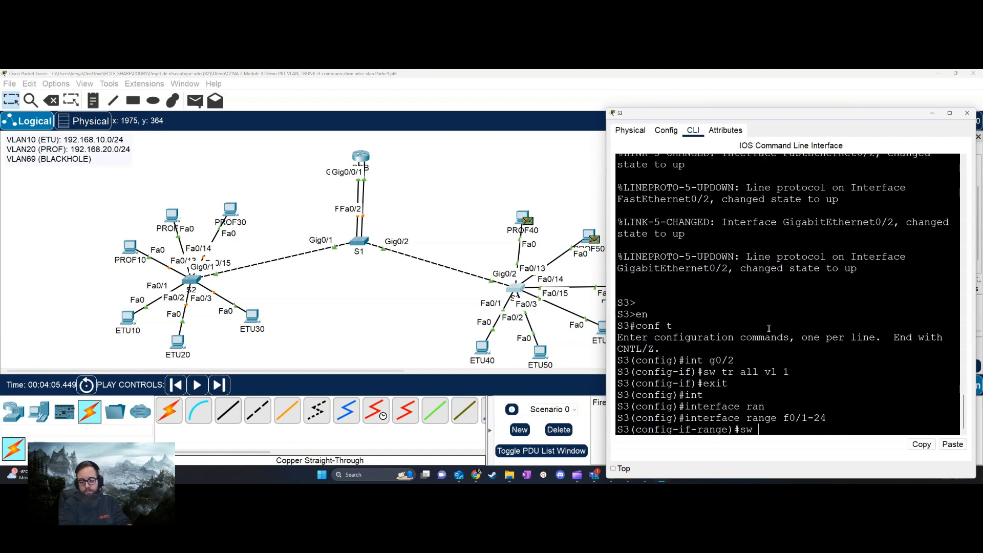
{"action": "type", "text": "acc vl 1"}
{"action": "key", "text": "Return"}
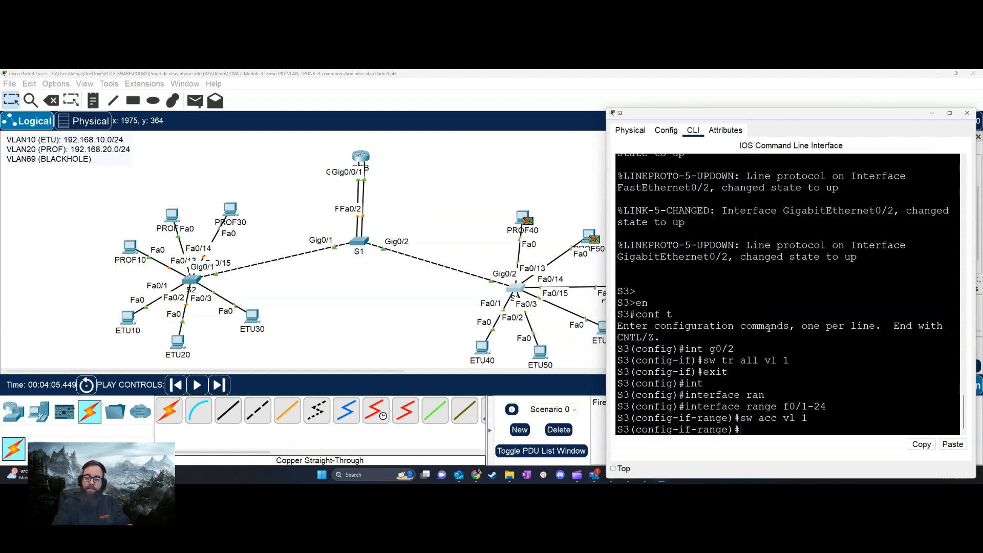
- Close switch S3's command line and return the network to Realtime mode
{"action": "left_click", "coordinate": [965, 113]}
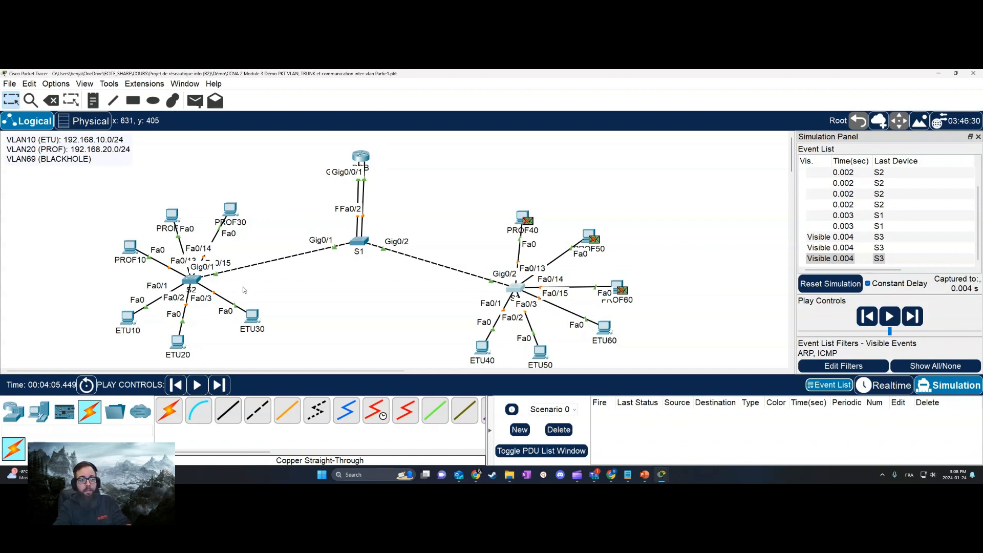
{"action": "left_click", "coordinate": [885, 385]}
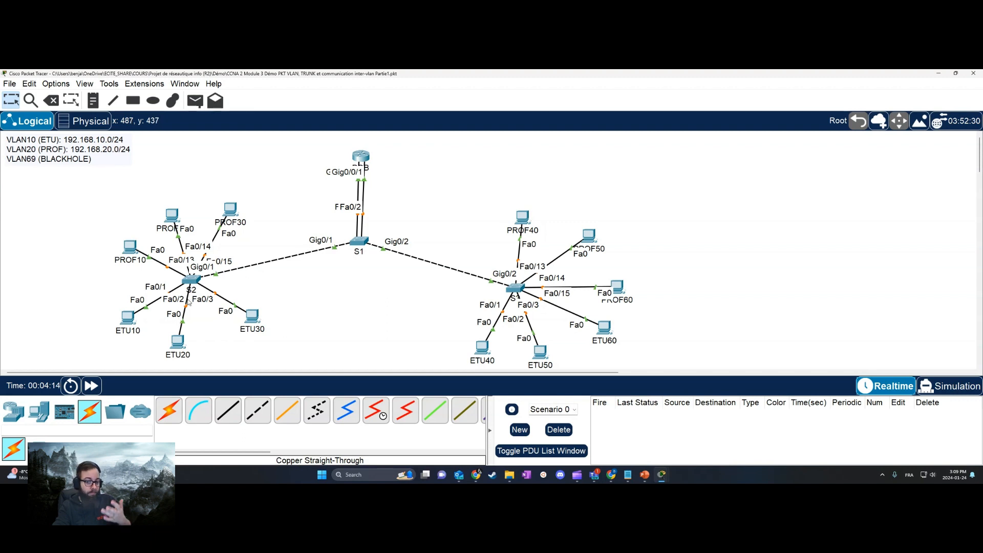
- Stop the running ping in ETU10's command prompt, recall the ping 192.168.10.20 command, and move the window clear of the topology
{"action": "left_click", "coordinate": [133, 315]}
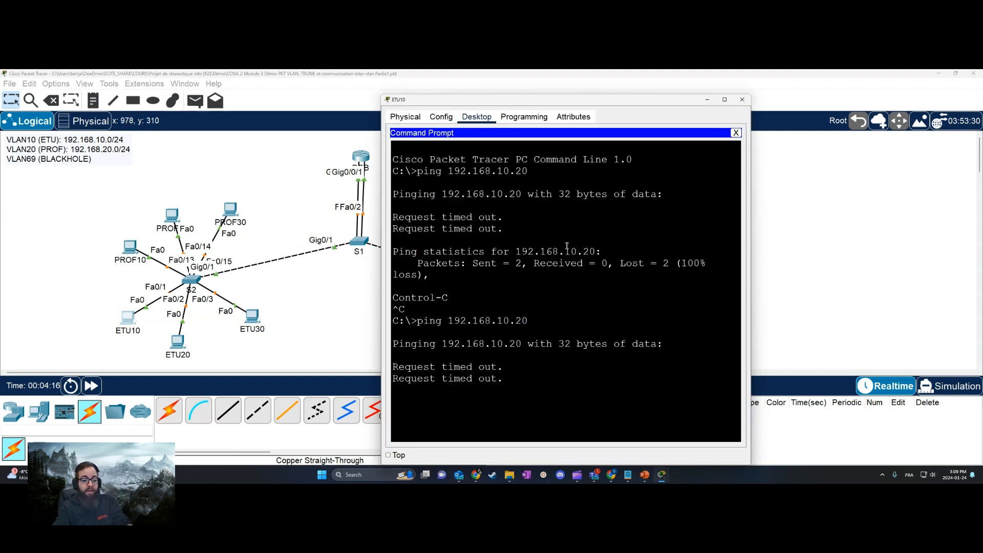
{"action": "key", "text": "ctrl+c"}
{"action": "key", "text": "Up"}
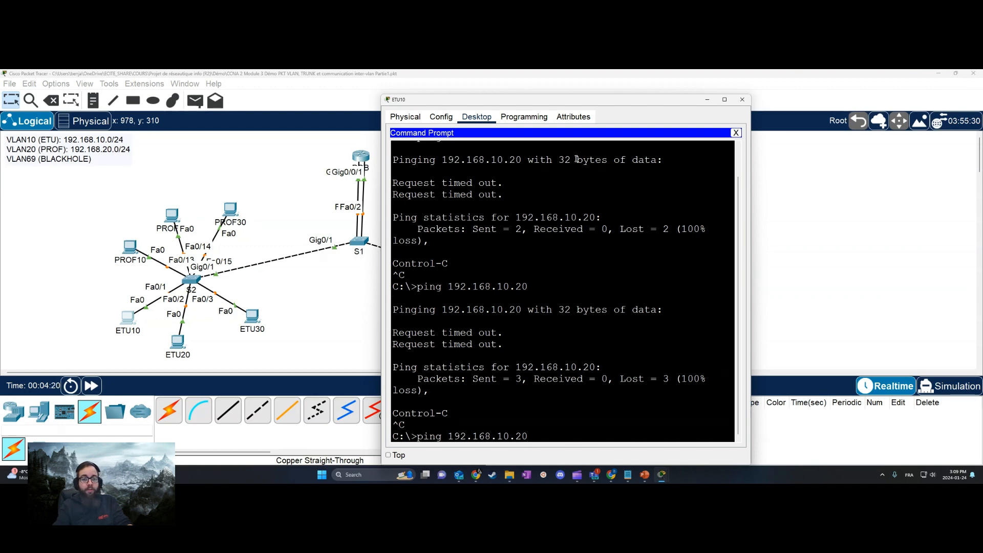
{"action": "left_click_drag", "start_coordinate": [579, 99], "coordinate": [776, 101]}
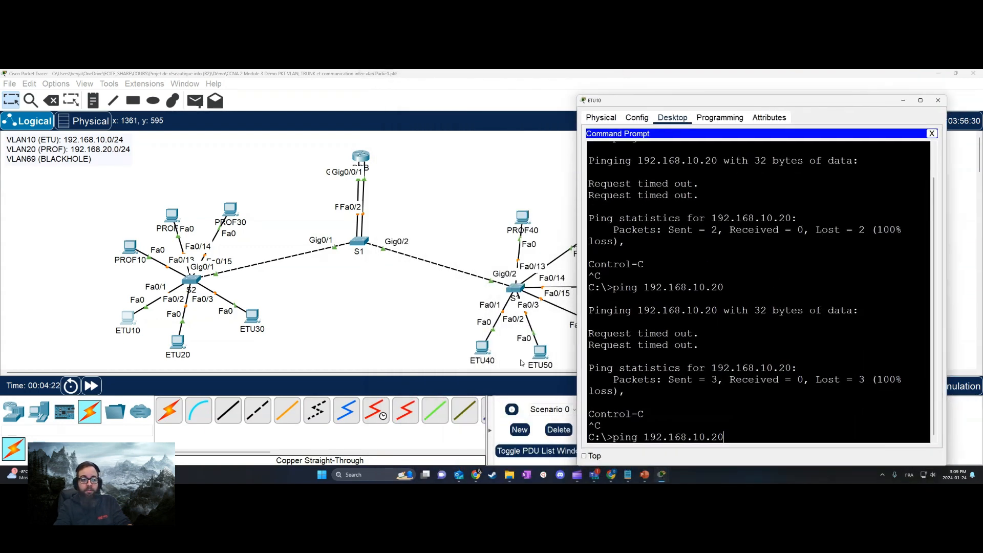
- Fast-forward the network time so the switch links converge, and switch to Simulation mode
{"action": "left_click", "coordinate": [93, 388]}
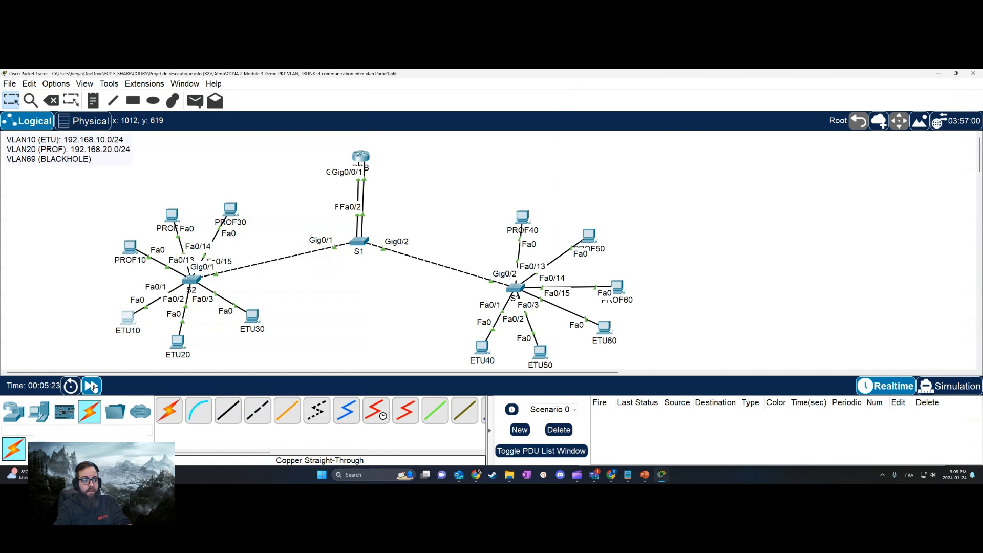
{"action": "left_click", "coordinate": [123, 318]}
{"action": "left_click", "coordinate": [734, 322]}
{"action": "left_click", "coordinate": [962, 386]}
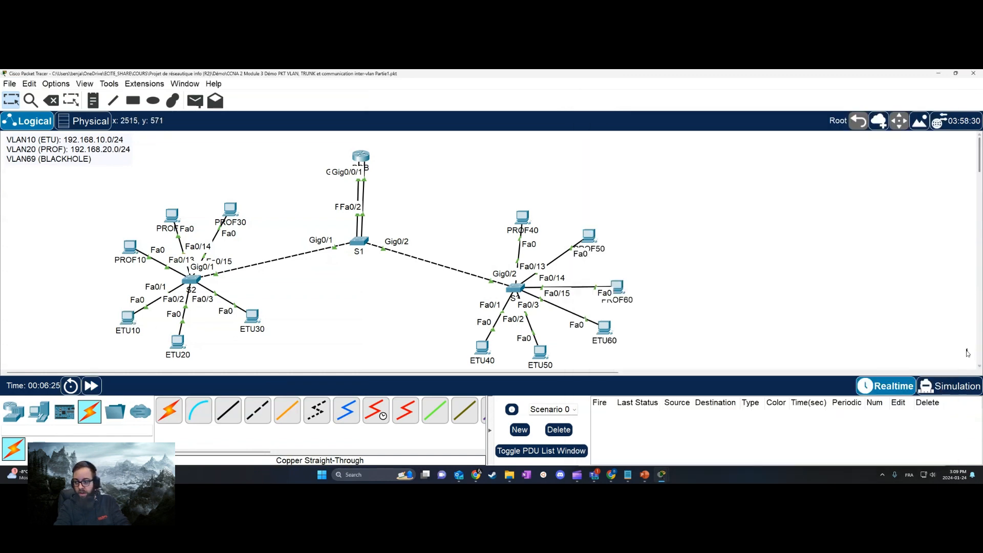
- Run the recalled ping to 192.168.10.20 from ETU10 and minimize its window to uncover the topology
{"action": "left_click", "coordinate": [129, 320]}
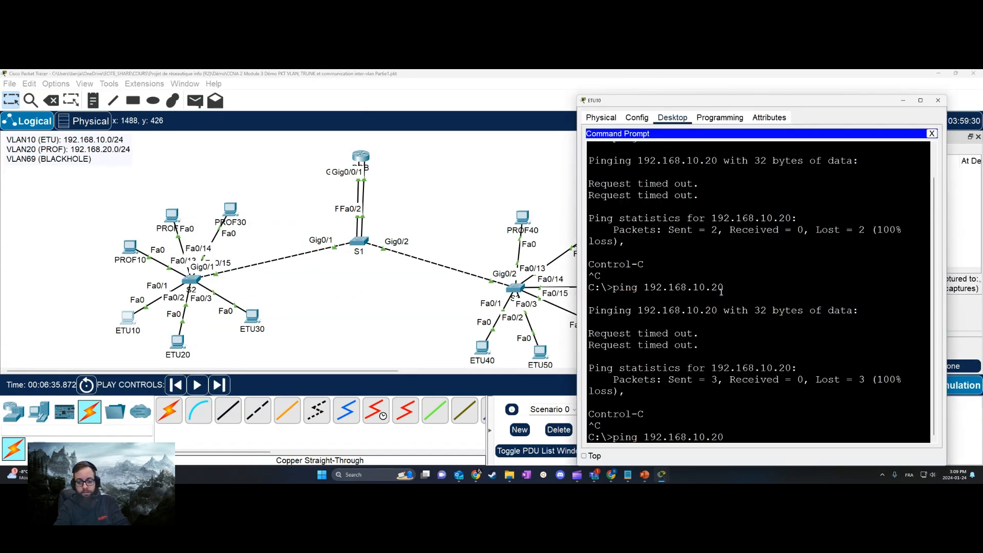
{"action": "key", "text": "Return"}
{"action": "left_click", "coordinate": [903, 101]}
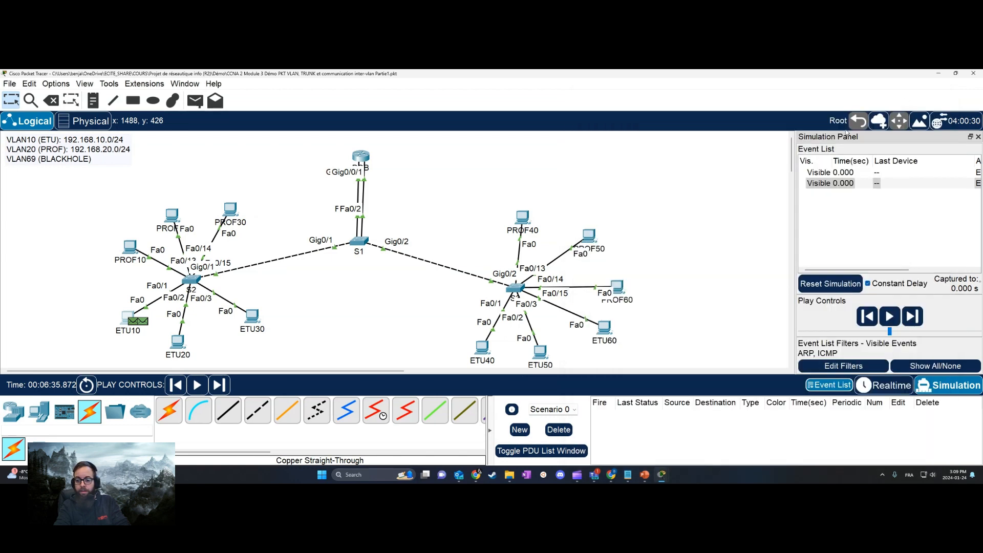
- Advance the simulation event by event to follow ETU10's broadcast through S2, S1 and S3
{"action": "left_click", "coordinate": [214, 385]}
{"action": "left_click", "coordinate": [212, 384]}
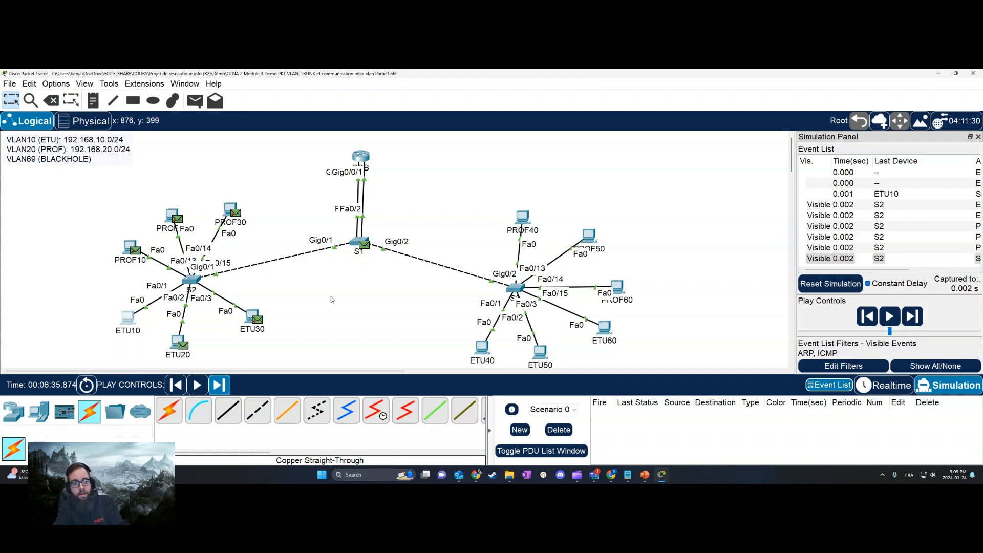
{"action": "left_click", "coordinate": [219, 387]}
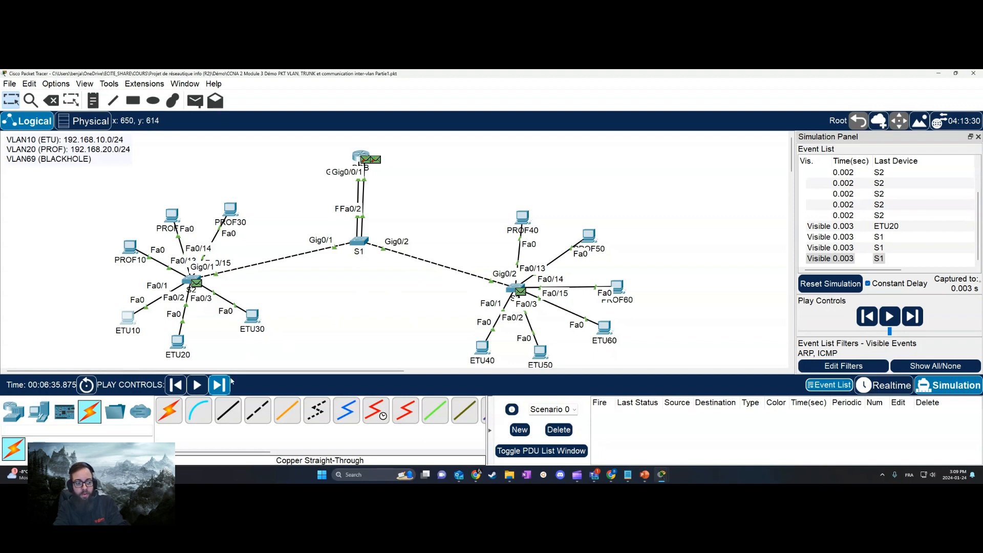
{"action": "left_click", "coordinate": [220, 386]}
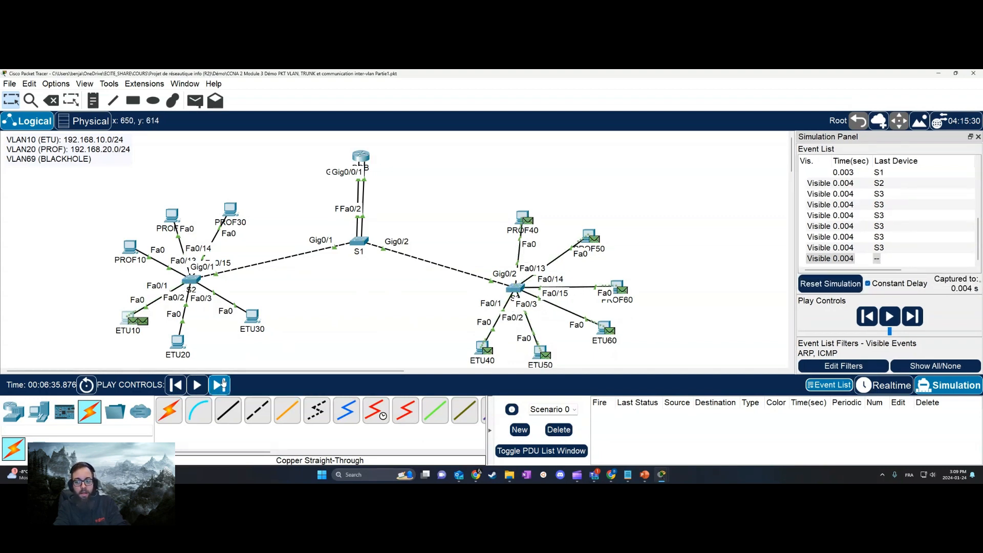
- Return to Realtime mode to let the ping to 192.168.10.20 finish, and examine its output in ETU10's command prompt
{"action": "left_click", "coordinate": [129, 323]}
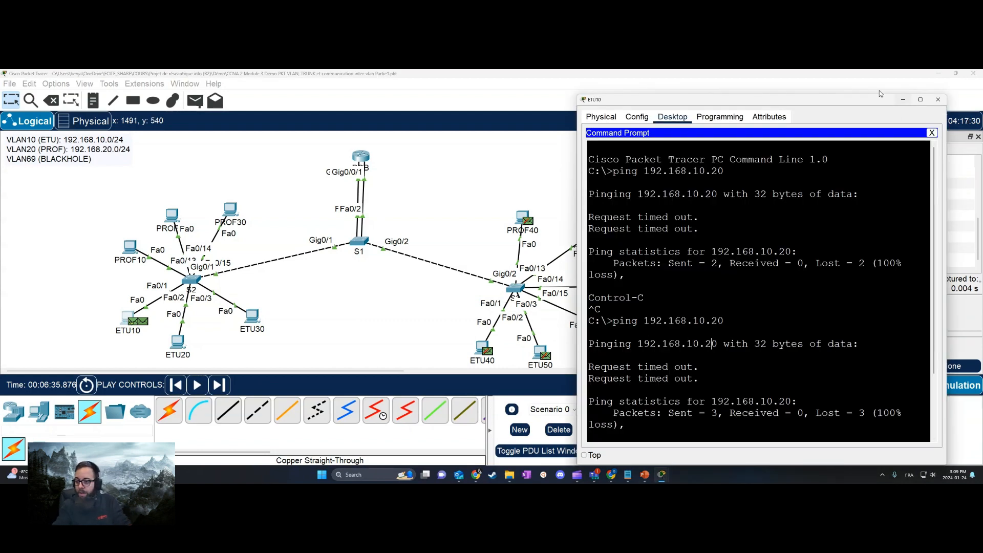
{"action": "left_click_drag", "start_coordinate": [843, 100], "coordinate": [573, 109]}
{"action": "left_click", "coordinate": [890, 385]}
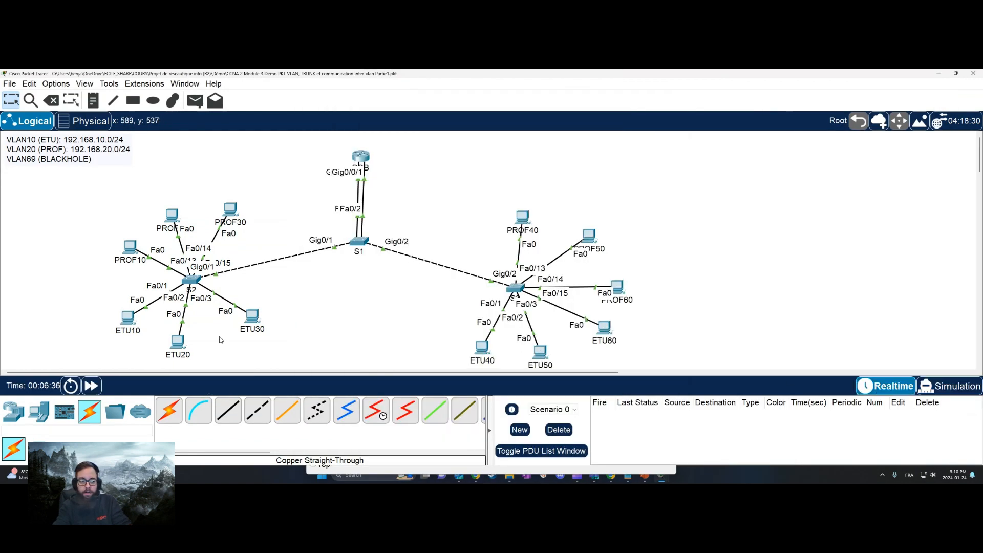
{"action": "left_click", "coordinate": [127, 318]}
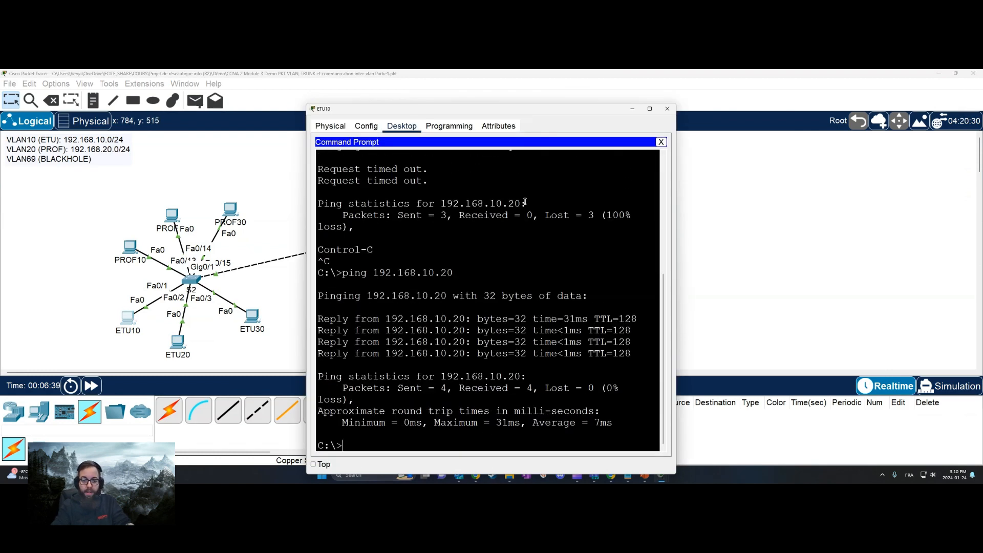
{"action": "left_click_drag", "start_coordinate": [318, 317], "coordinate": [636, 382]}
{"action": "left_click", "coordinate": [634, 381]}
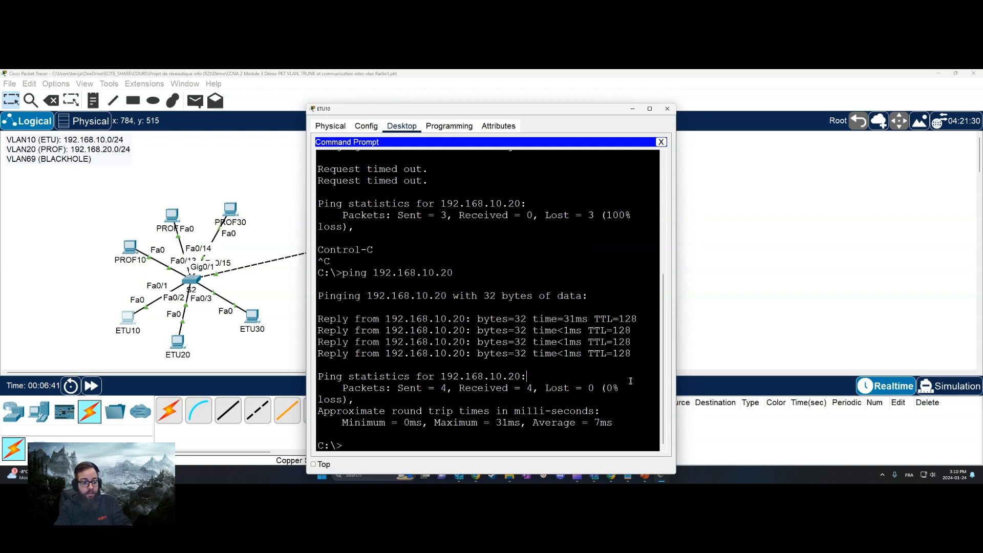
- Move ETU10's window clear of the topology and ping 192.168.20.10 from its command prompt
{"action": "left_click_drag", "start_coordinate": [545, 109], "coordinate": [788, 118]}
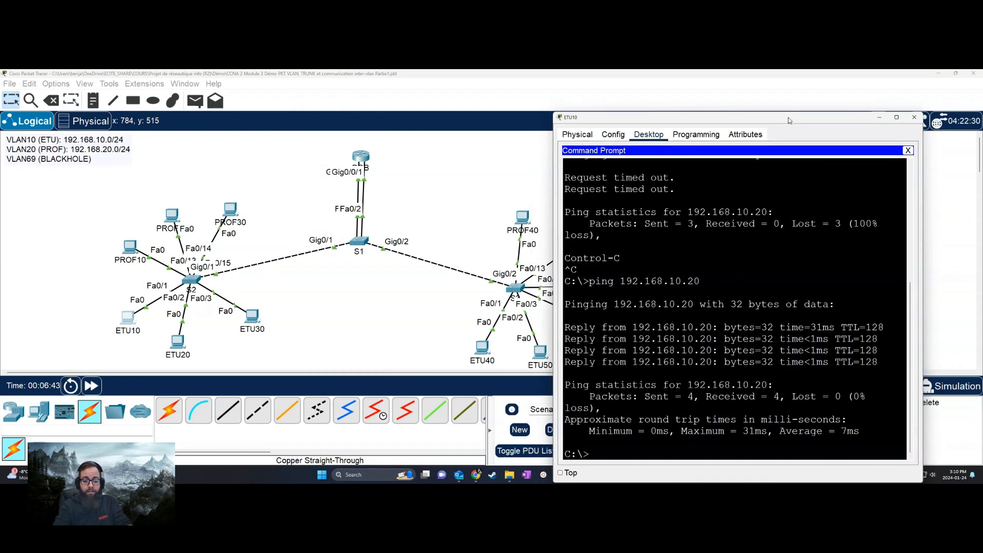
{"action": "type", "text": "ping 19"}
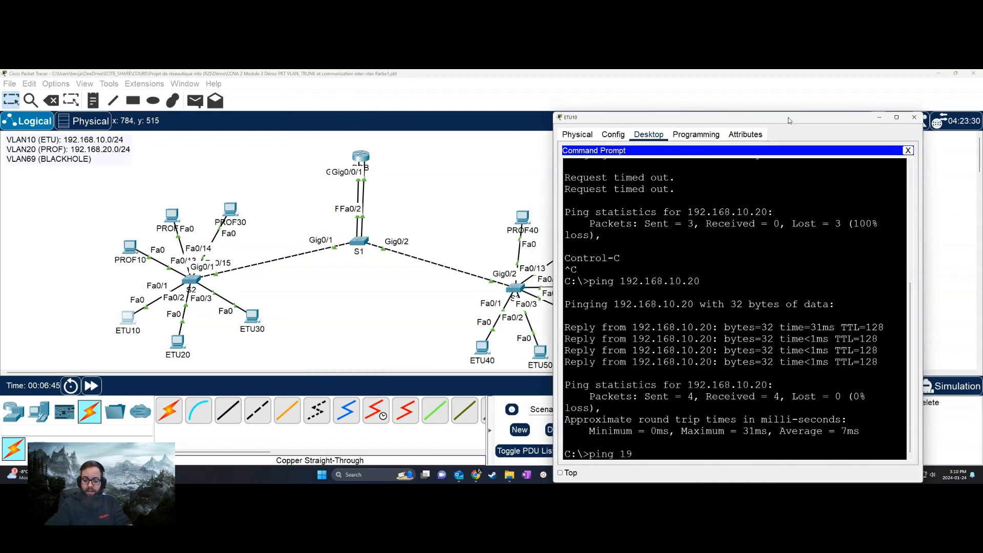
{"action": "type", "text": "2.168.2"}
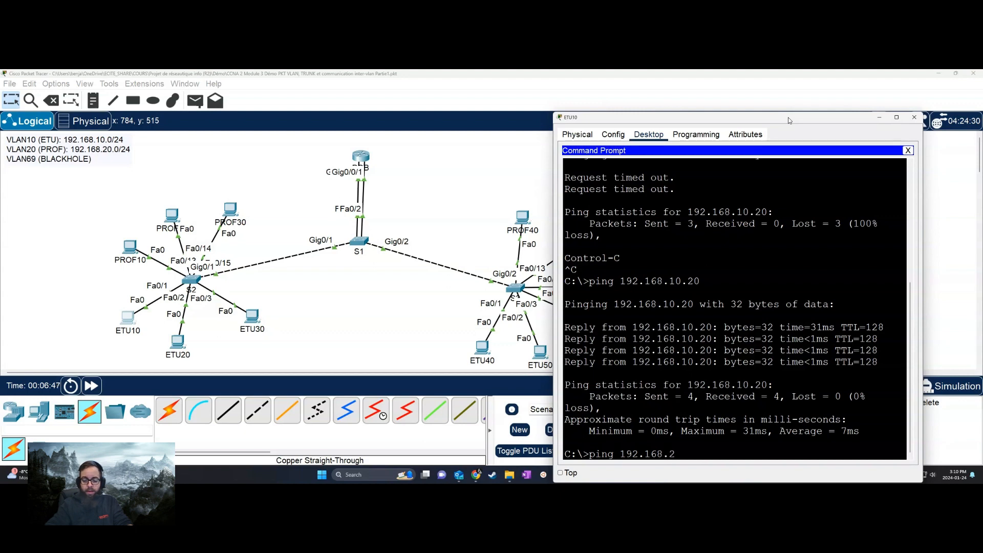
{"action": "type", "text": "0.10"}
{"action": "key", "text": "Return"}
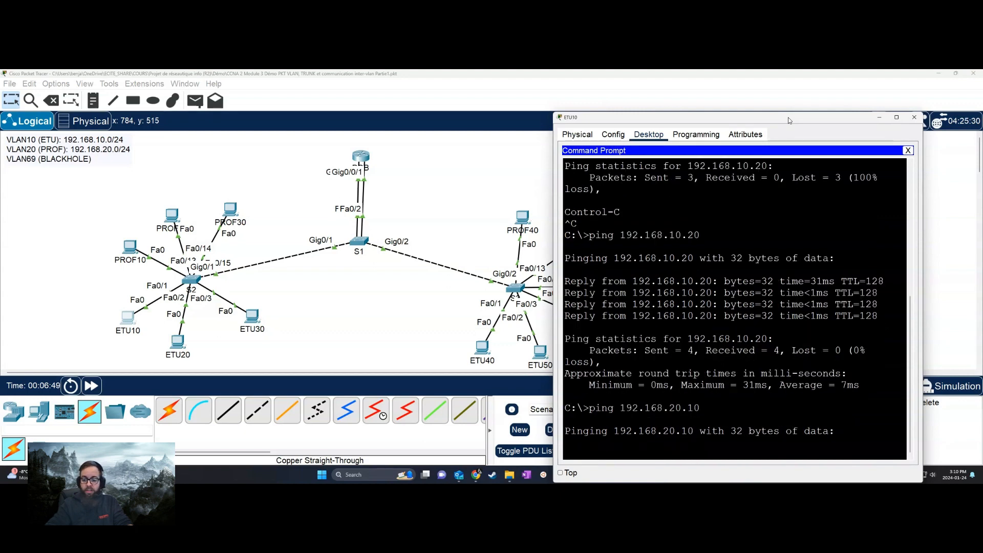
- Fast-forward the network time and repeat the ping to 192.168.20.10 from ETU10, finishing back on the topology
{"action": "left_click", "coordinate": [92, 392]}
{"action": "left_click", "coordinate": [128, 318]}
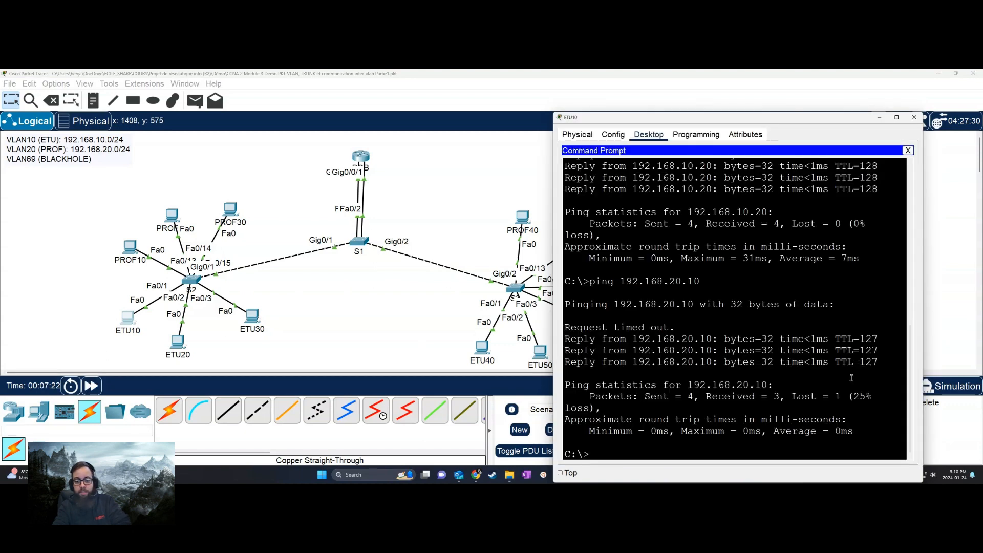
{"action": "key", "text": "Up"}
{"action": "key", "text": "Return"}
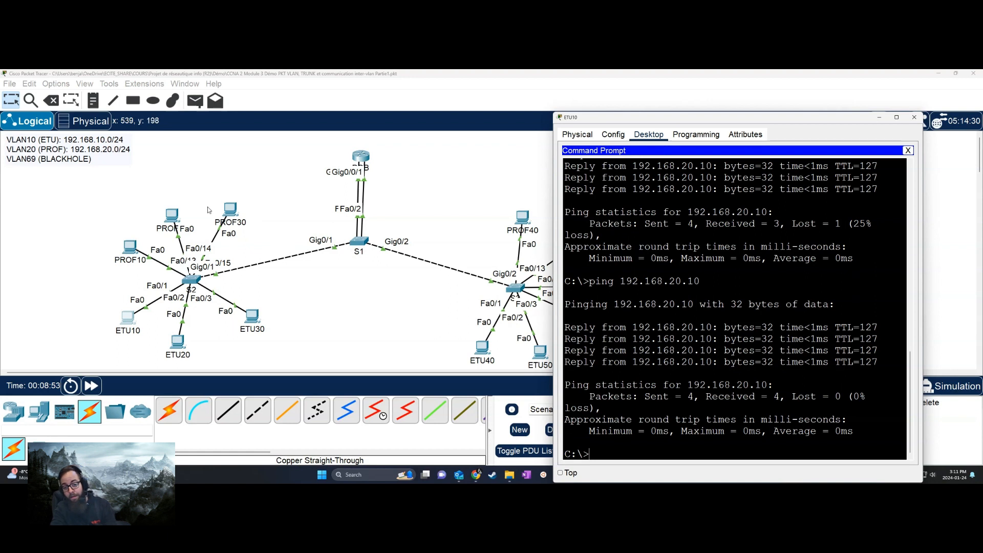
{"action": "left_click", "coordinate": [418, 201]}
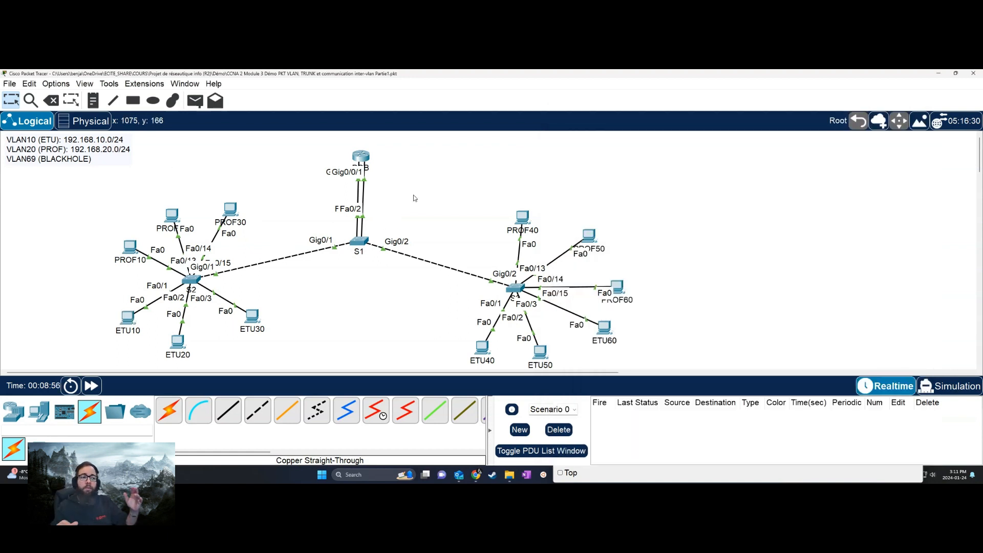